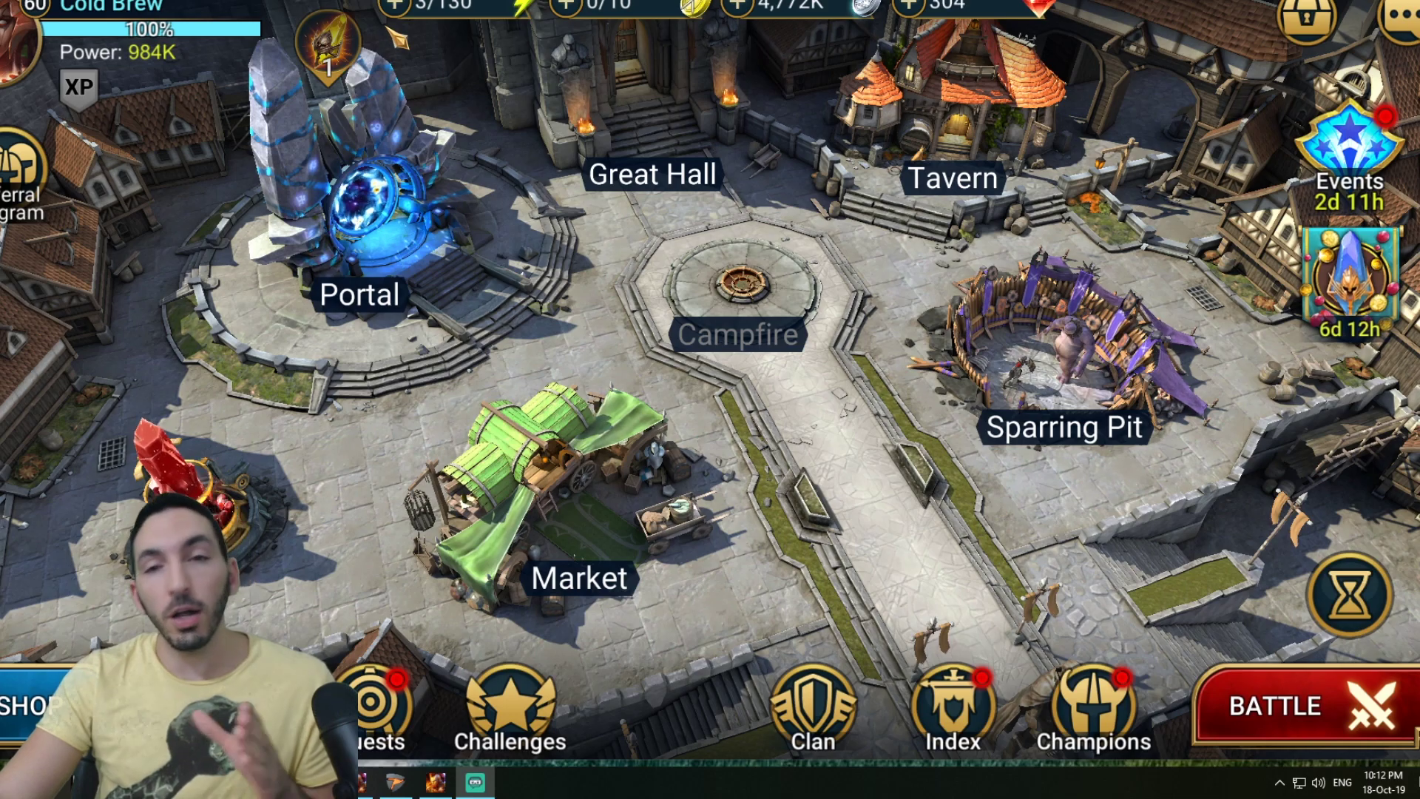
# - Zoom into the village and open the Referral Program's Referred Players page
pyautogui.scroll(2, 651, 262)
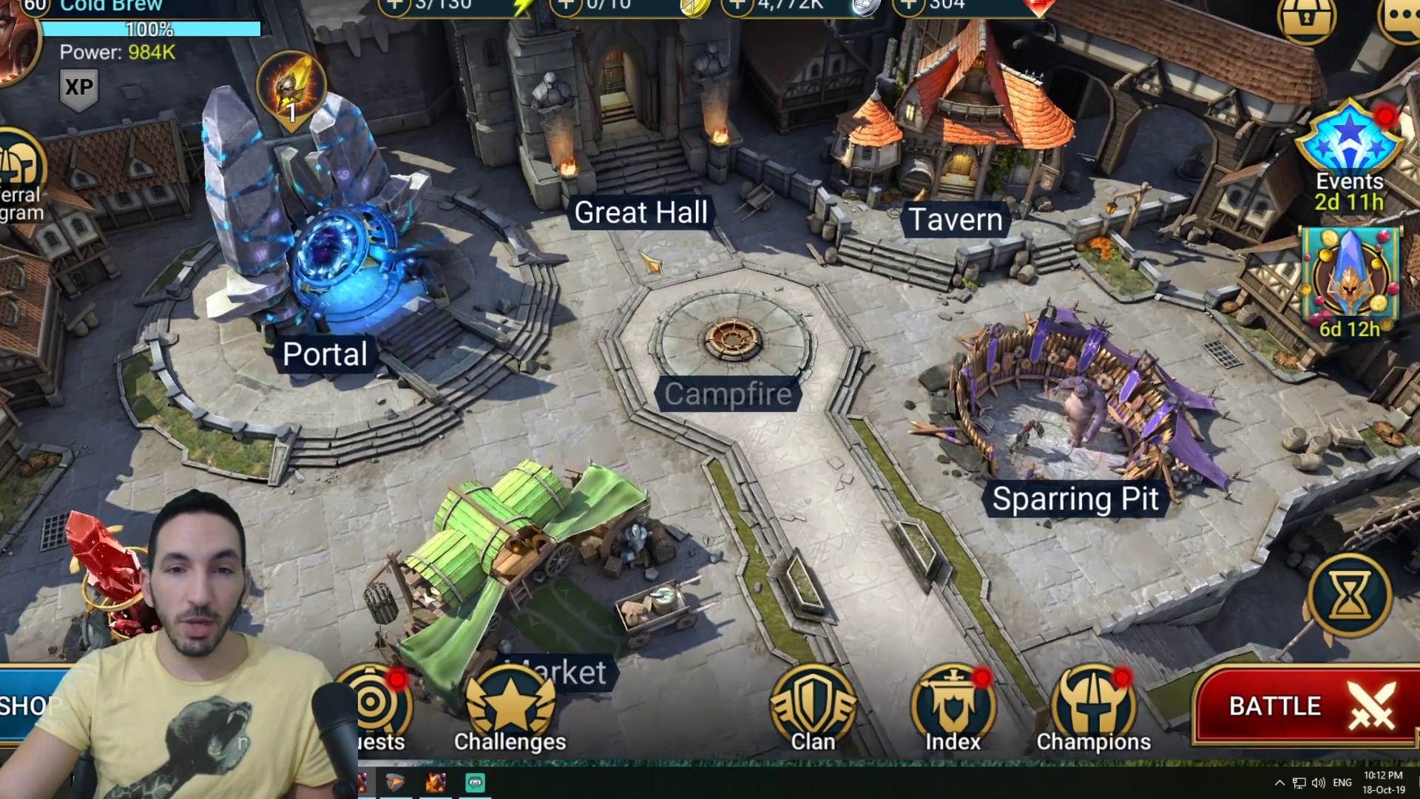
pyautogui.click(23, 174)
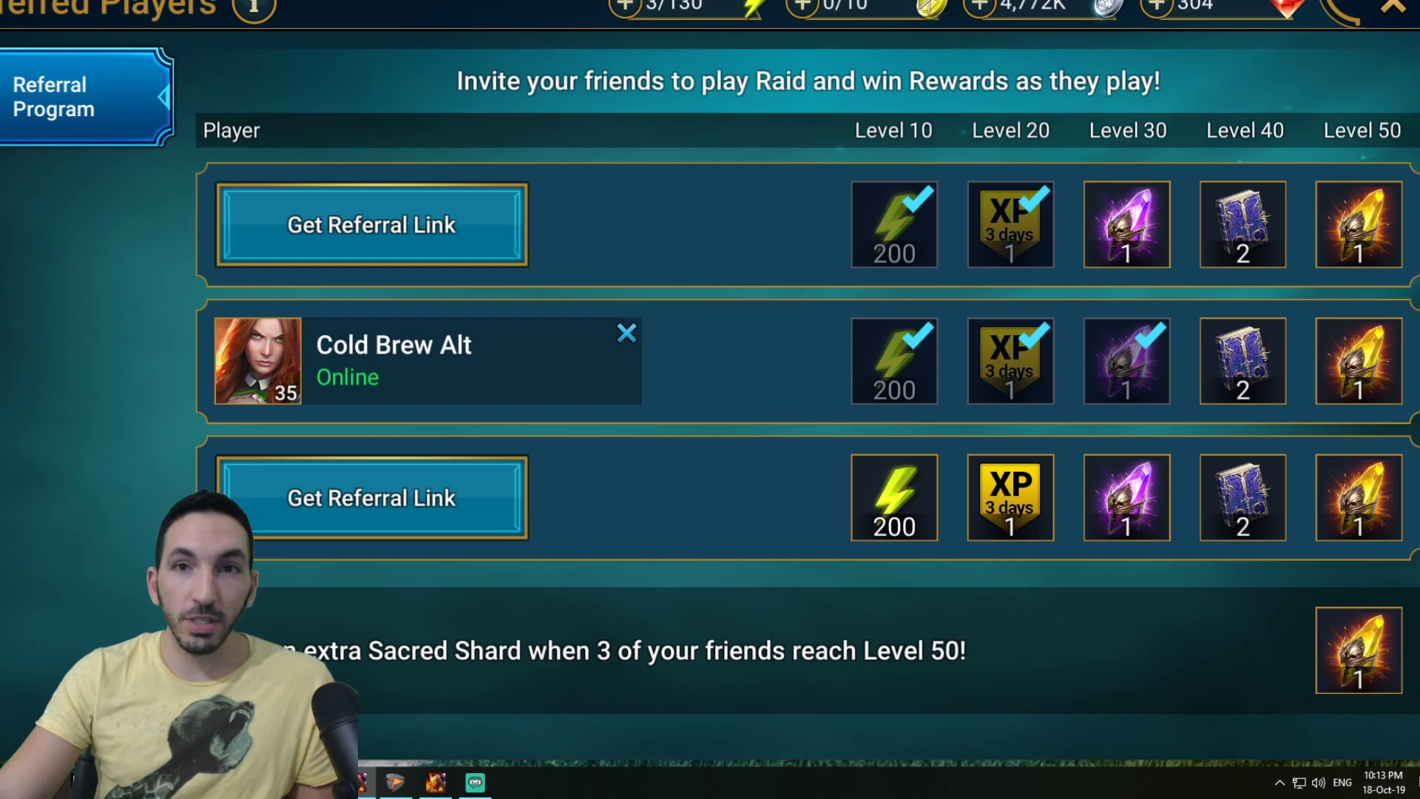
pyautogui.click(364, 782)
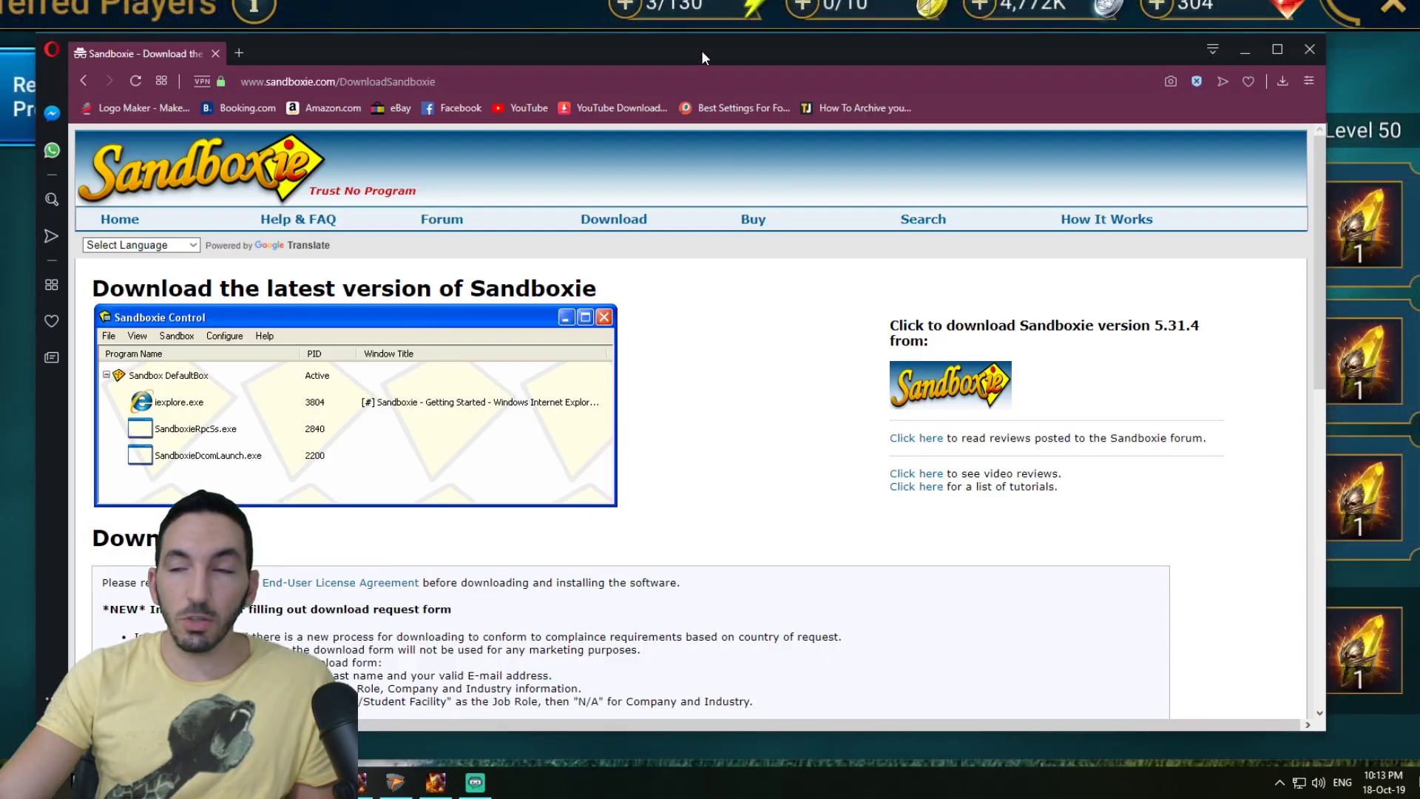
pyautogui.moveTo(701, 51)
pyautogui.mouseDown()
pyautogui.moveTo(682, 62)
pyautogui.moveTo(702, 52)
pyautogui.mouseUp()
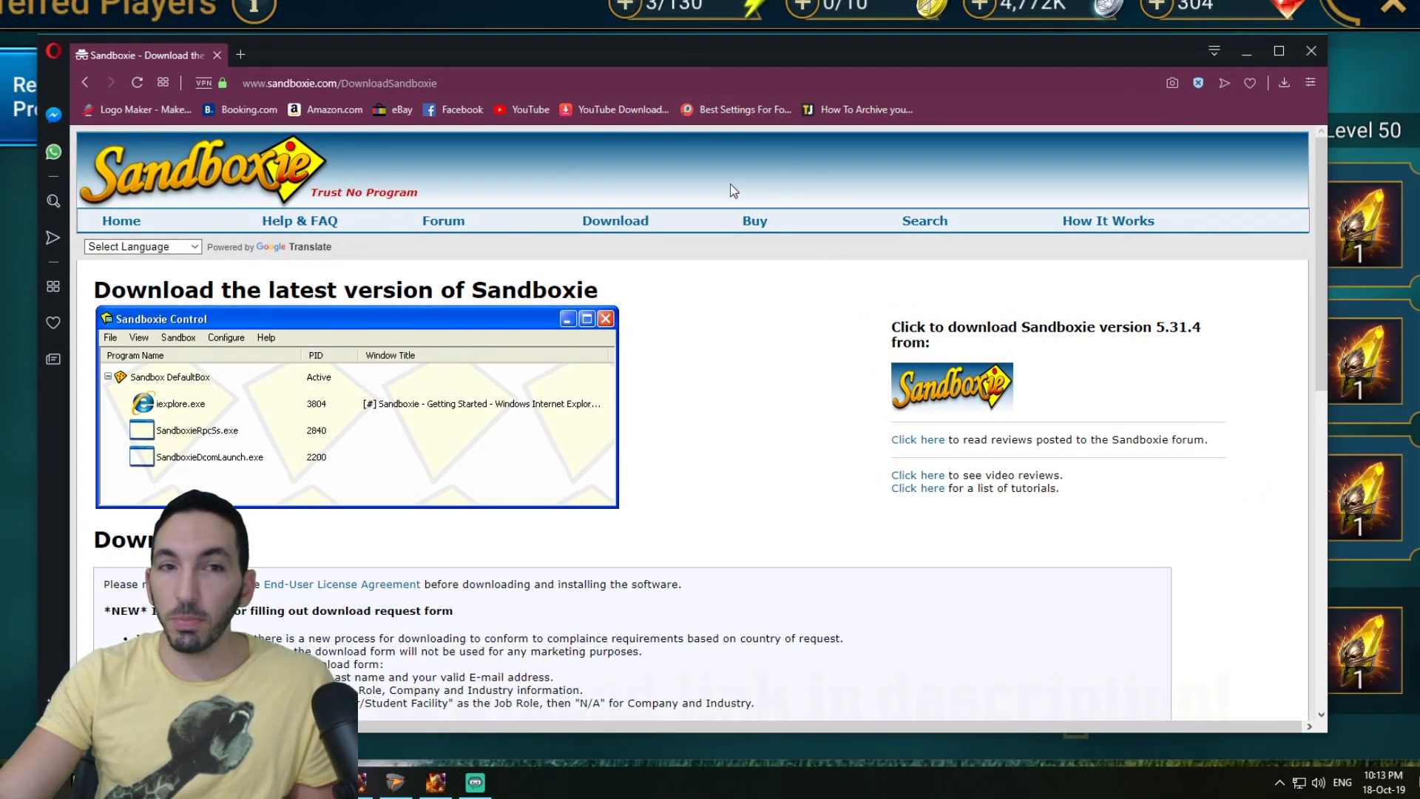
pyautogui.click(1249, 52)
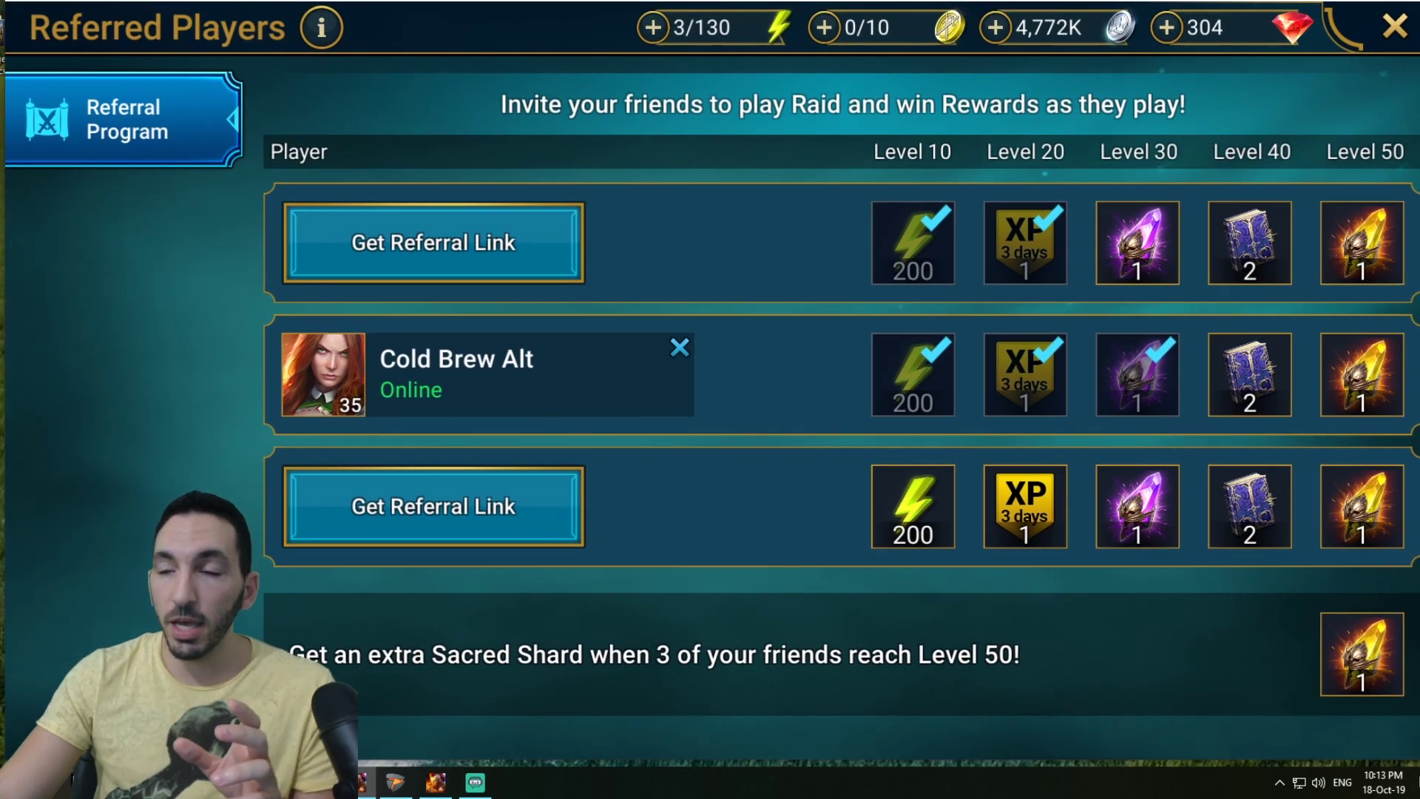
# - Close the Referred Players screen, then move the alt account's window top-left and resize it
pyautogui.click(1397, 26)
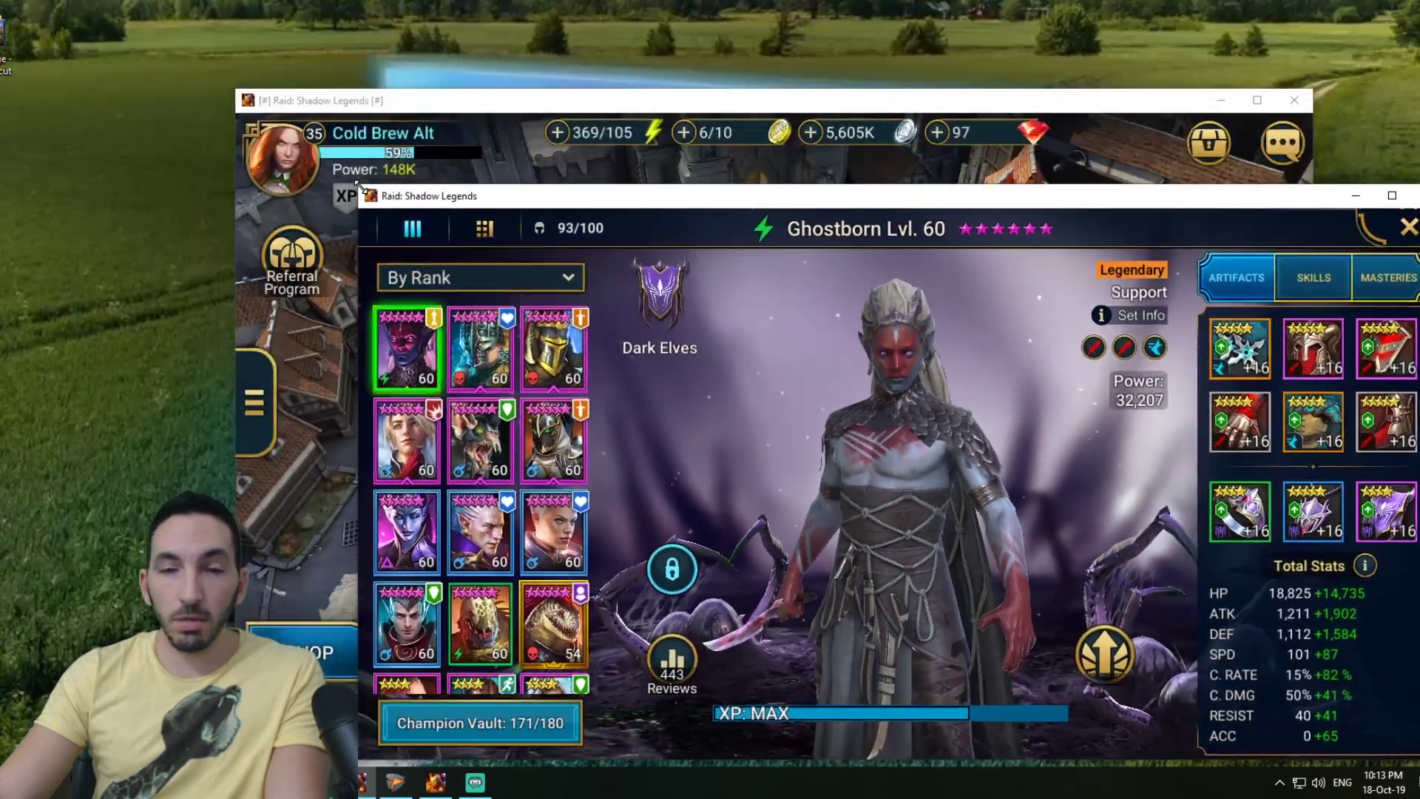
pyautogui.click(592, 108)
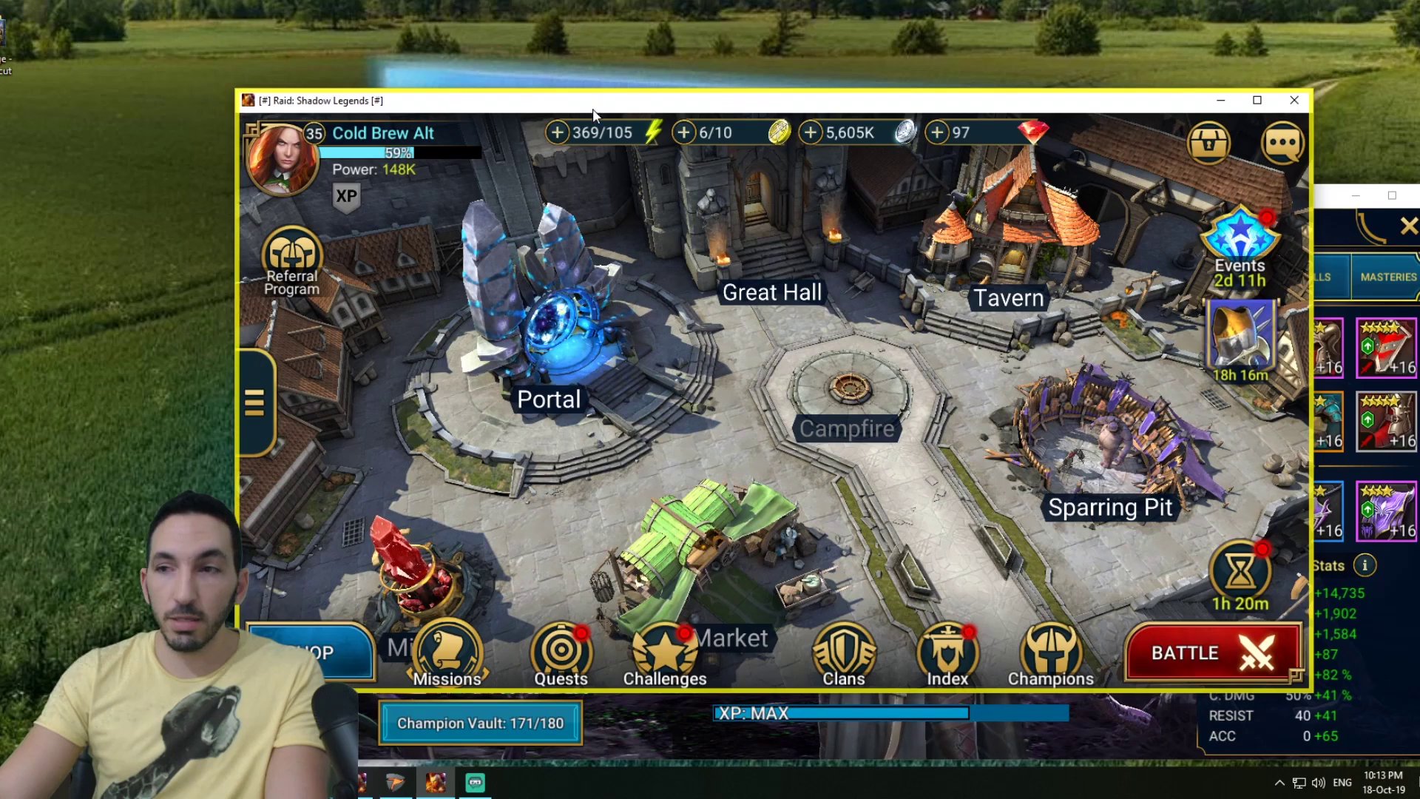
pyautogui.moveTo(592, 107); pyautogui.dragTo(408, 19)
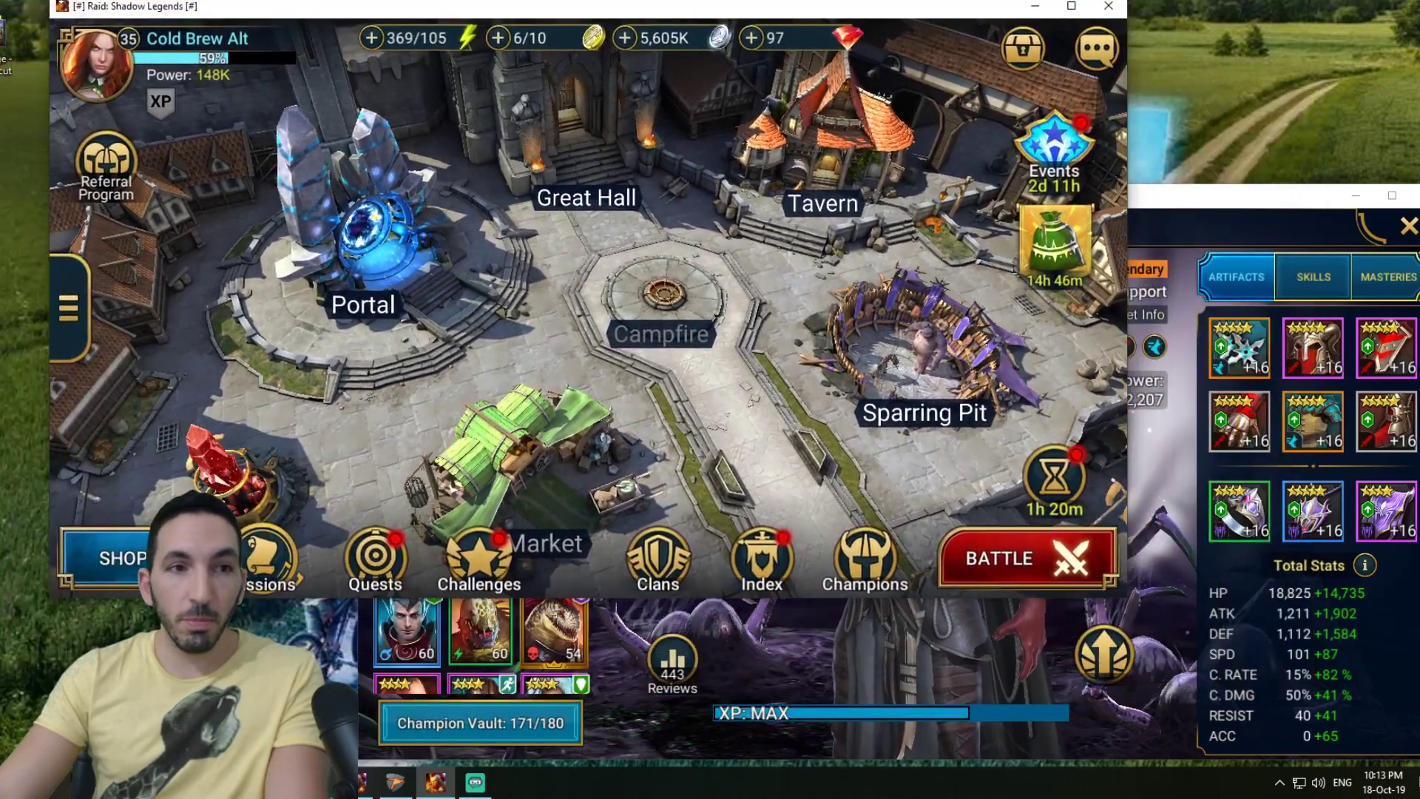
pyautogui.moveTo(53, 1); pyautogui.dragTo(1030, 503)
pyautogui.click(1075, 517)
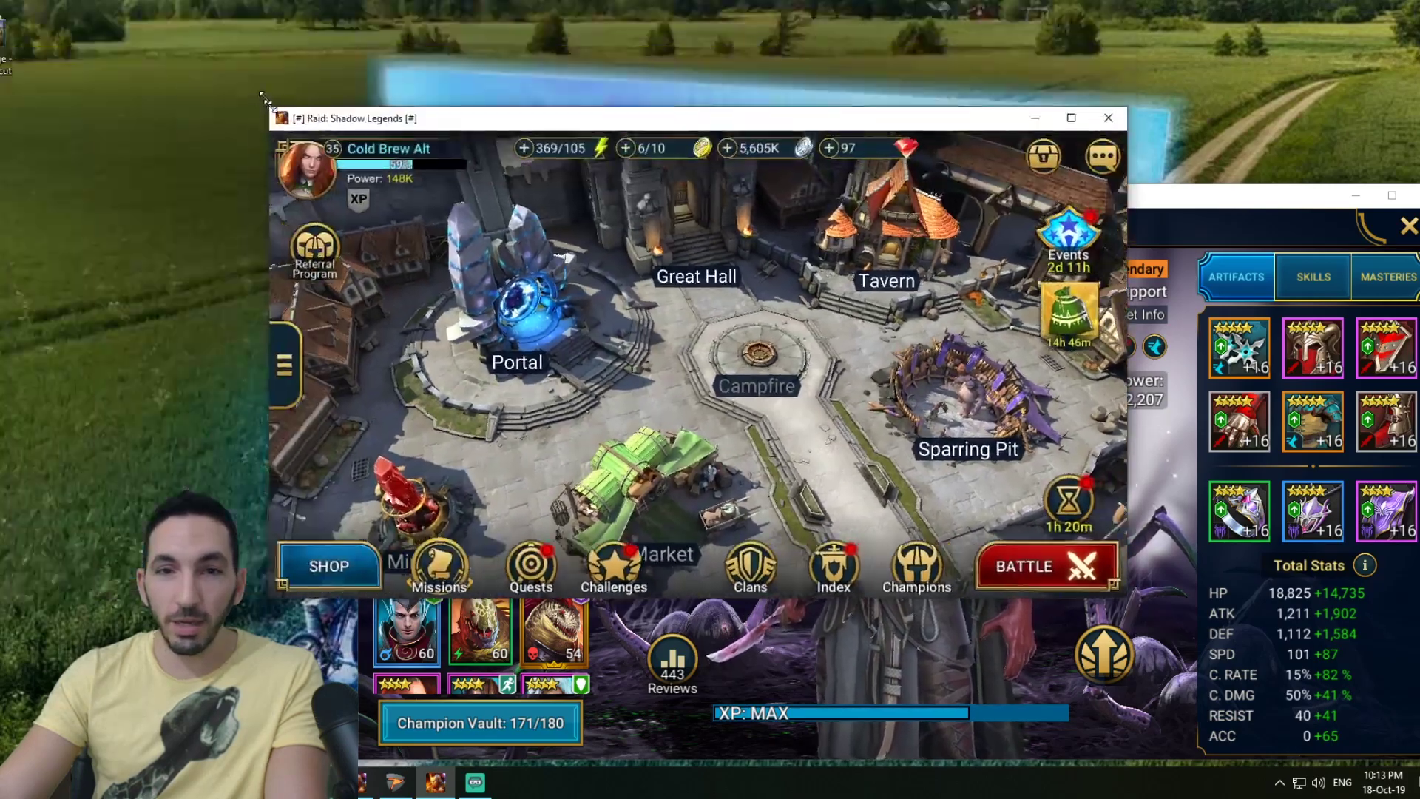
# - In the alt window, open Campaign's Godfrey's Crossing stage list, then return to Game Modes
pyautogui.click(1019, 556)
pyautogui.click(355, 370)
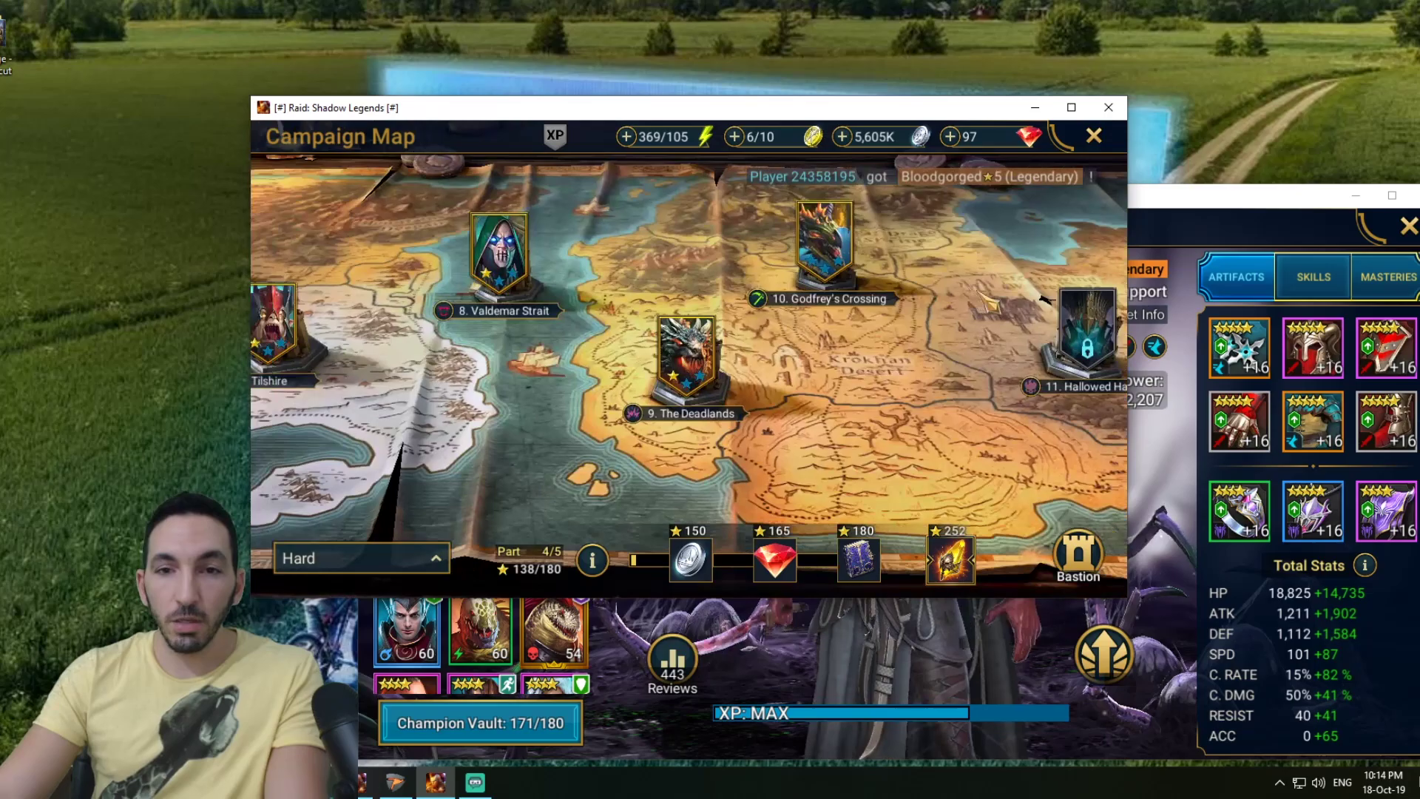
pyautogui.click(1075, 325)
pyautogui.click(1092, 141)
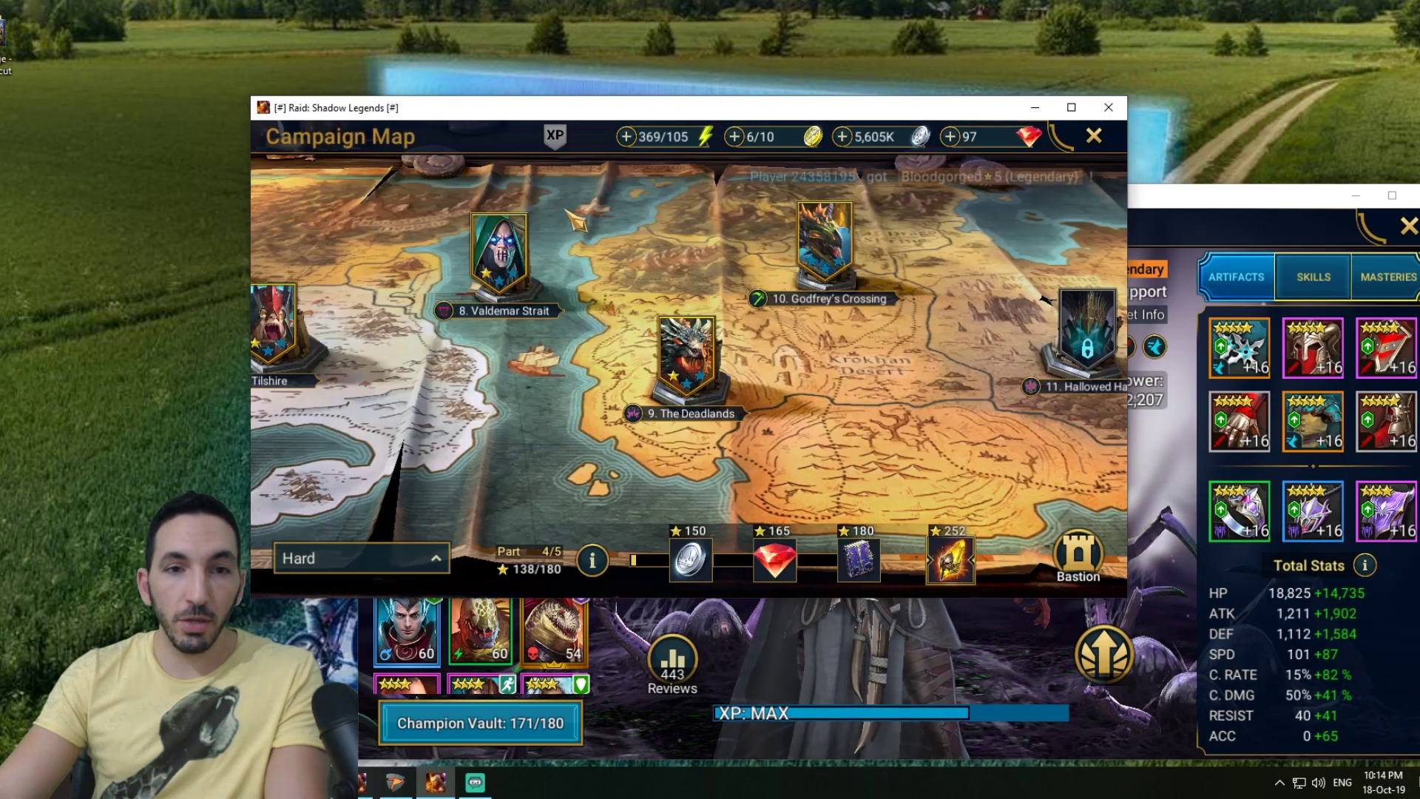
pyautogui.click(1094, 140)
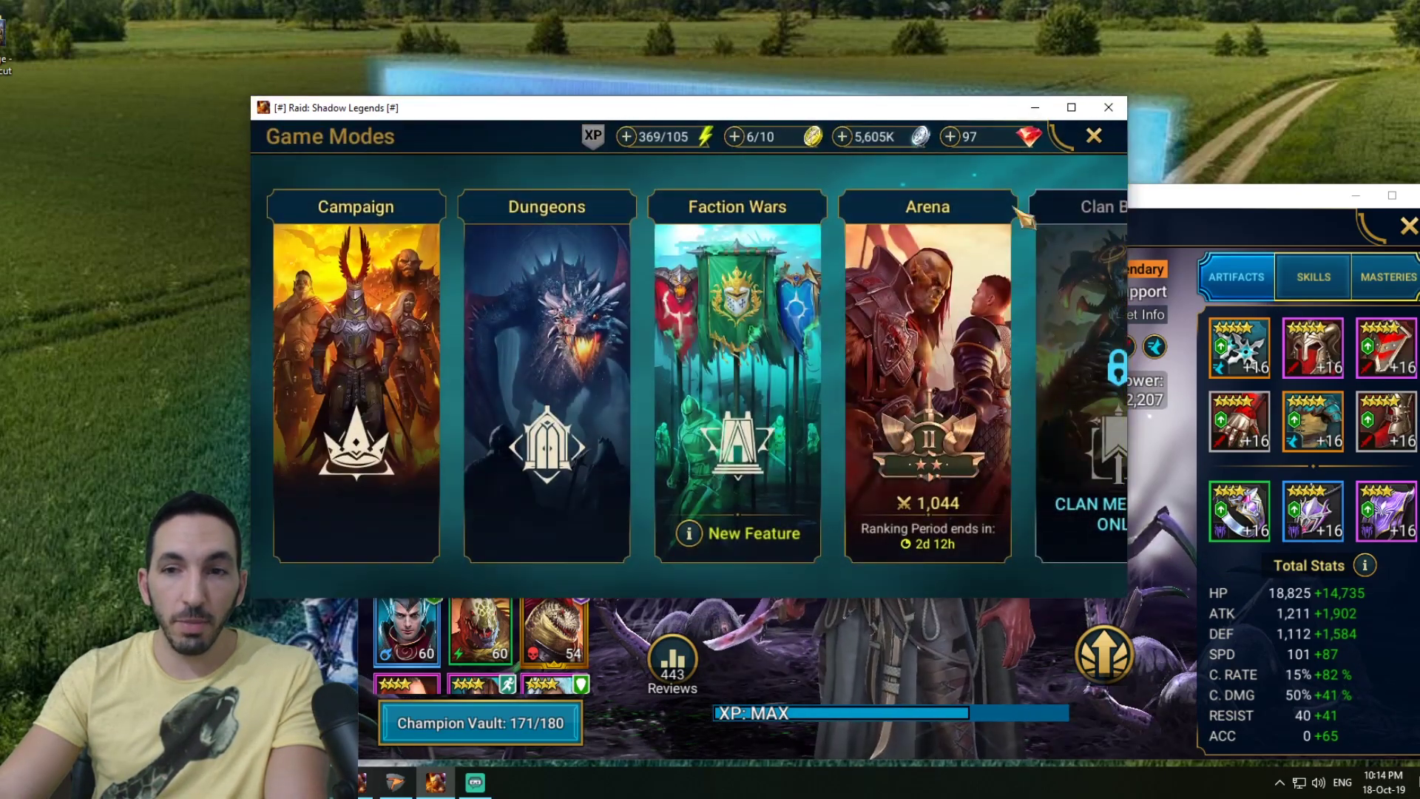
# - Bring the main account's window forward, return to its village, and move it up-left
pyautogui.click(1257, 196)
pyautogui.press('Escape')
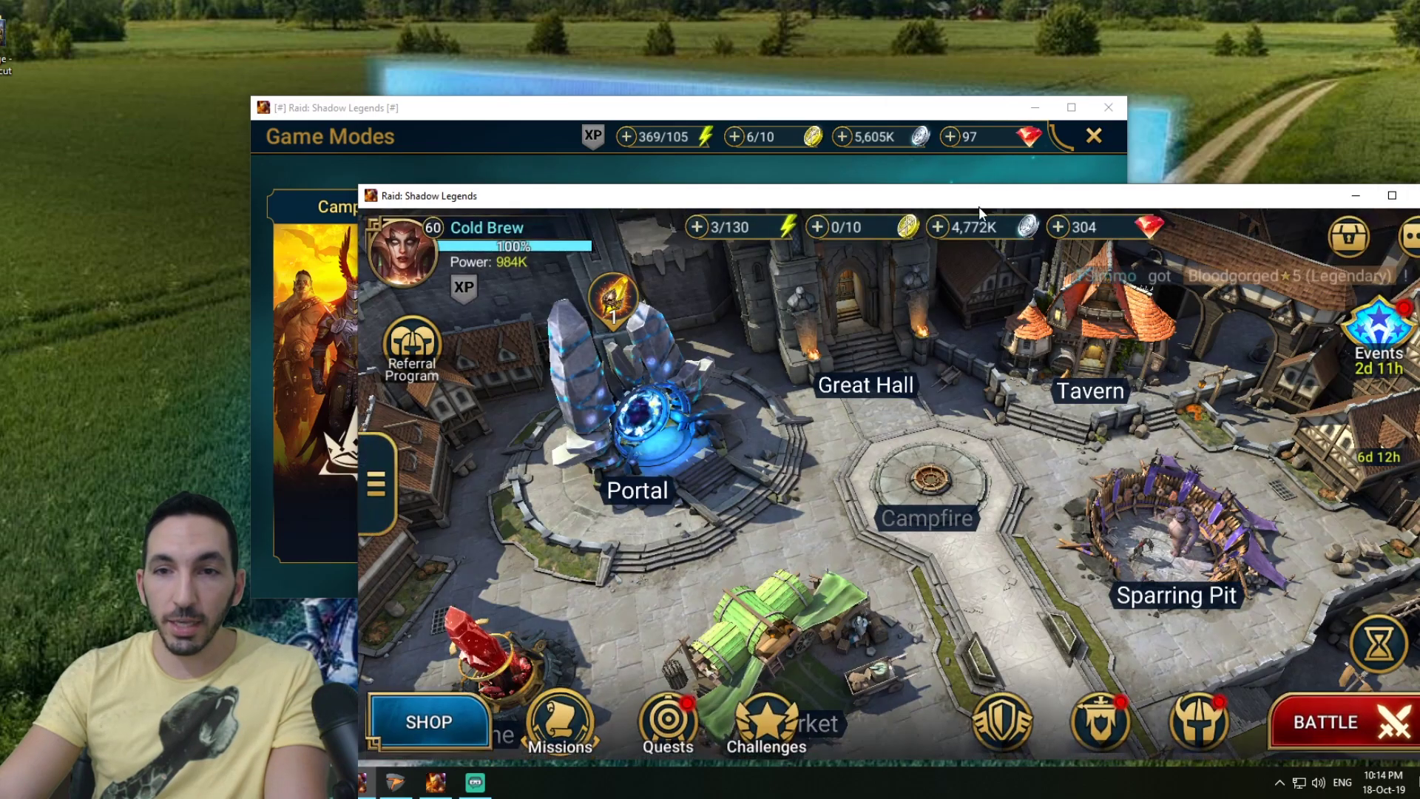
pyautogui.moveTo(979, 207); pyautogui.dragTo(805, 96)
# - Show Game Modes in the main window, then resize it and move it to the desktop's right side
pyautogui.click(1176, 627)
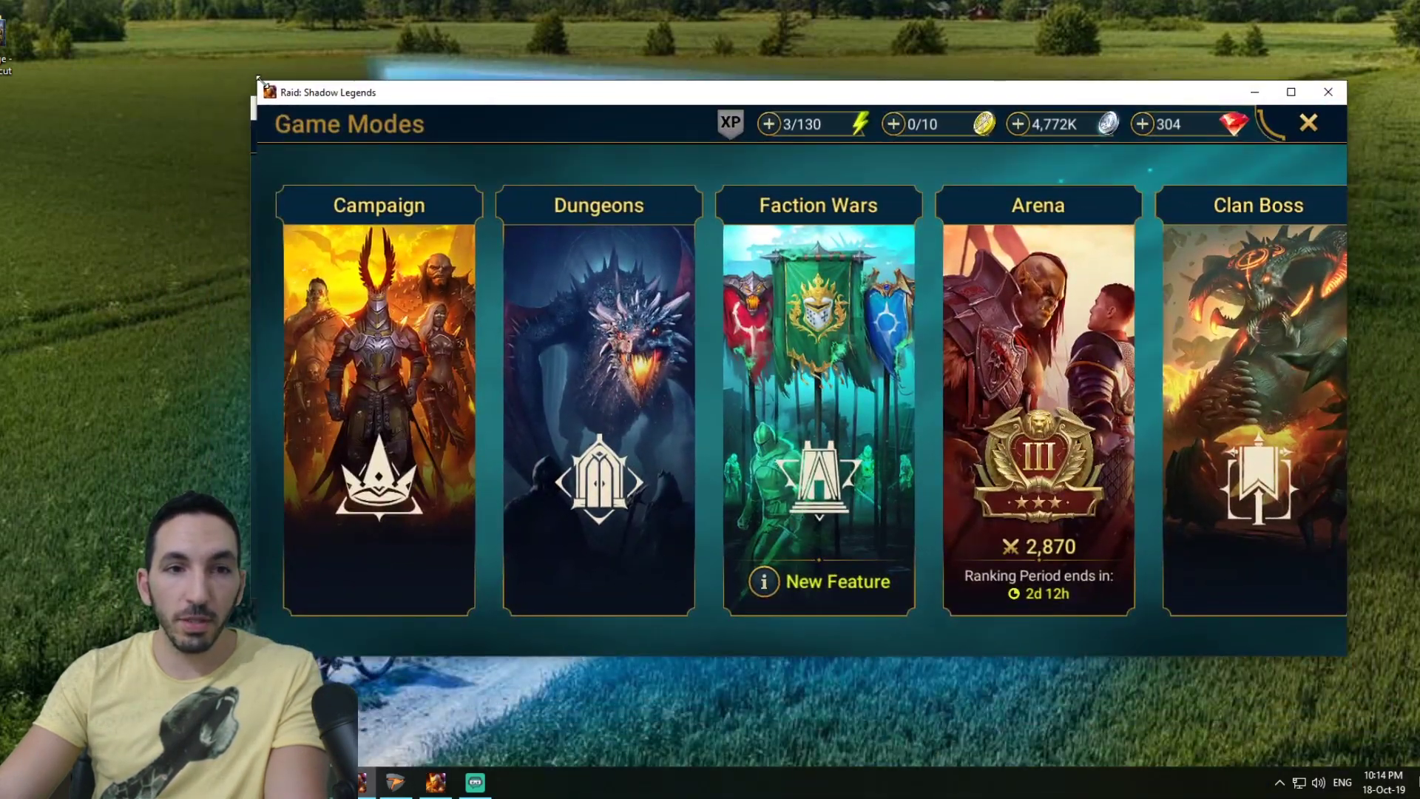
pyautogui.moveTo(255, 77); pyautogui.dragTo(849, 369)
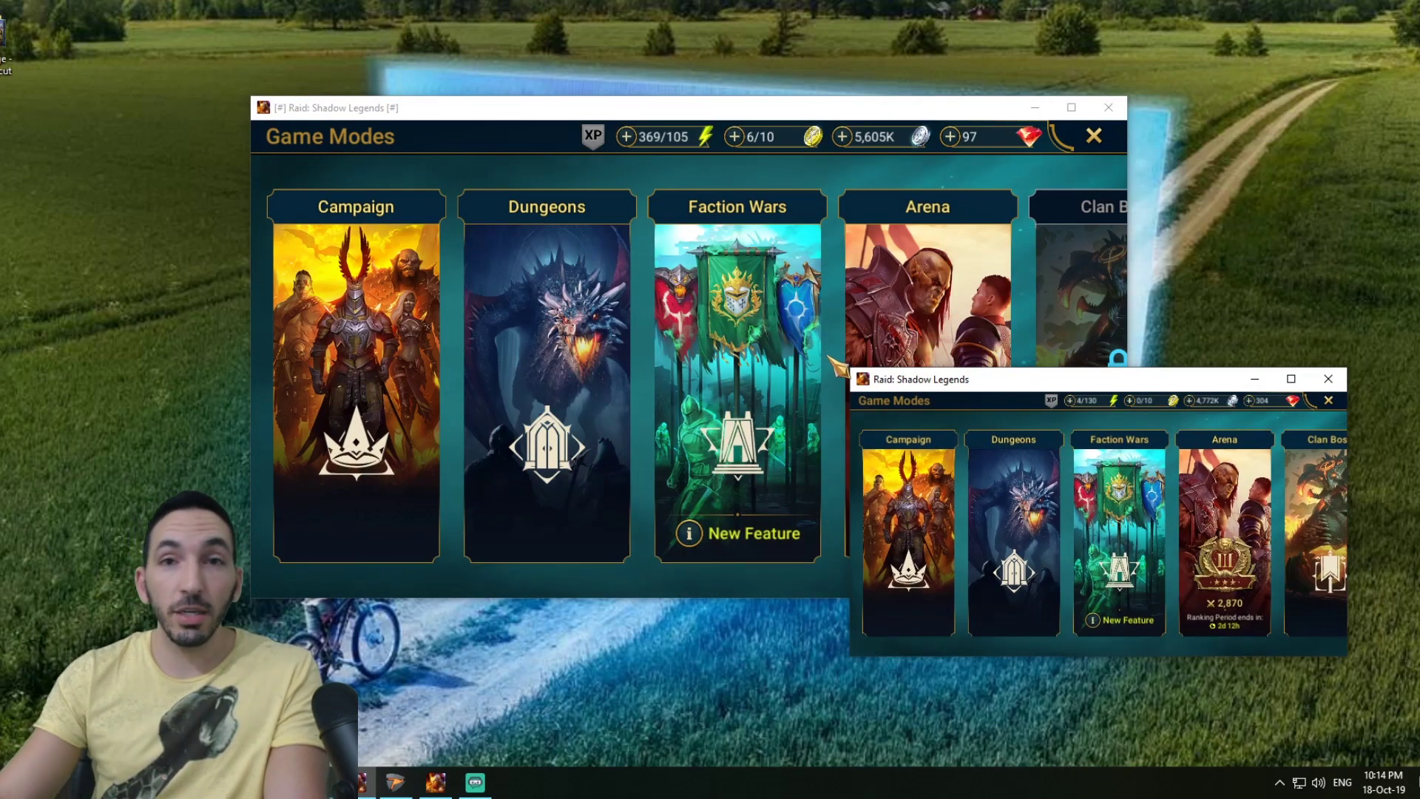
pyautogui.moveTo(1019, 388); pyautogui.dragTo(566, 246)
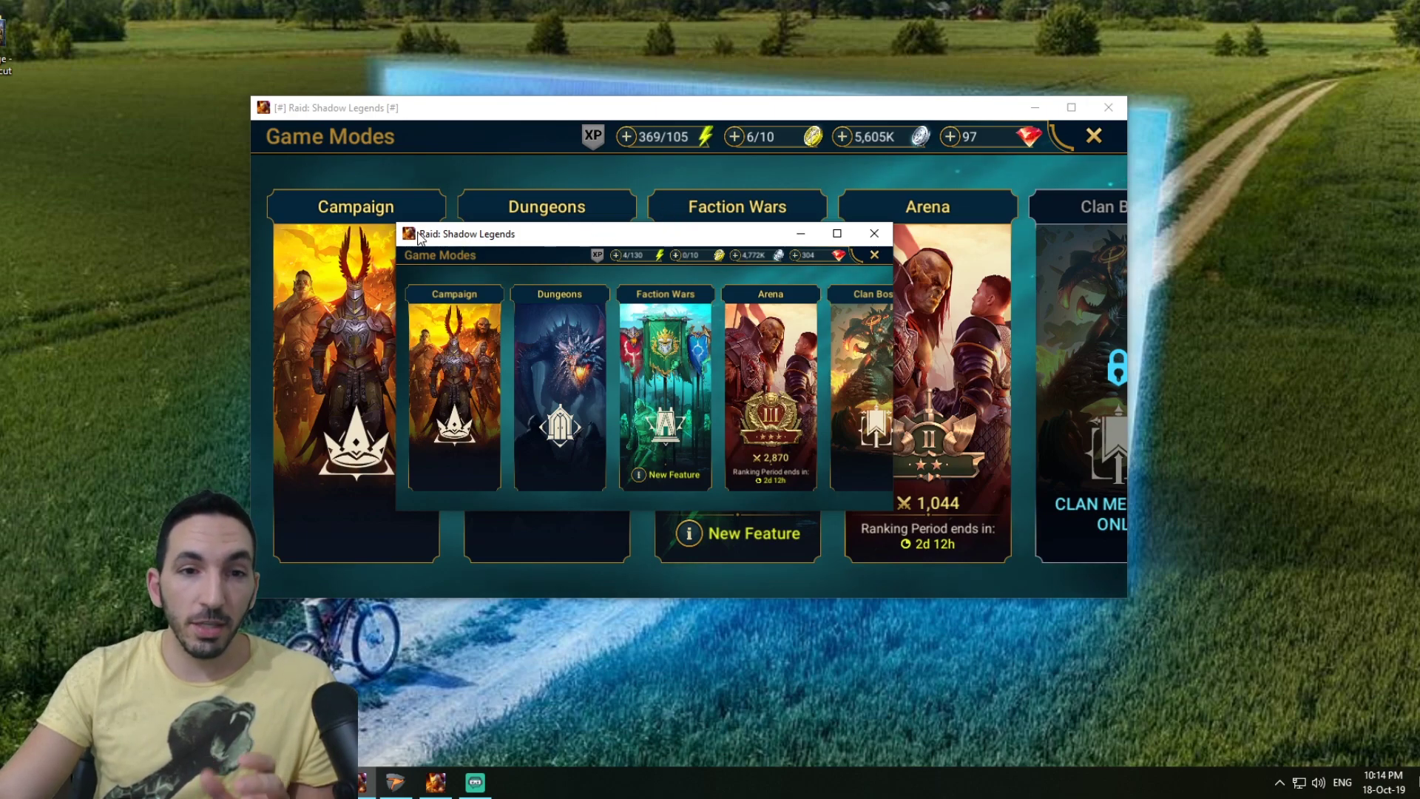
pyautogui.moveTo(573, 237); pyautogui.dragTo(1070, 317)
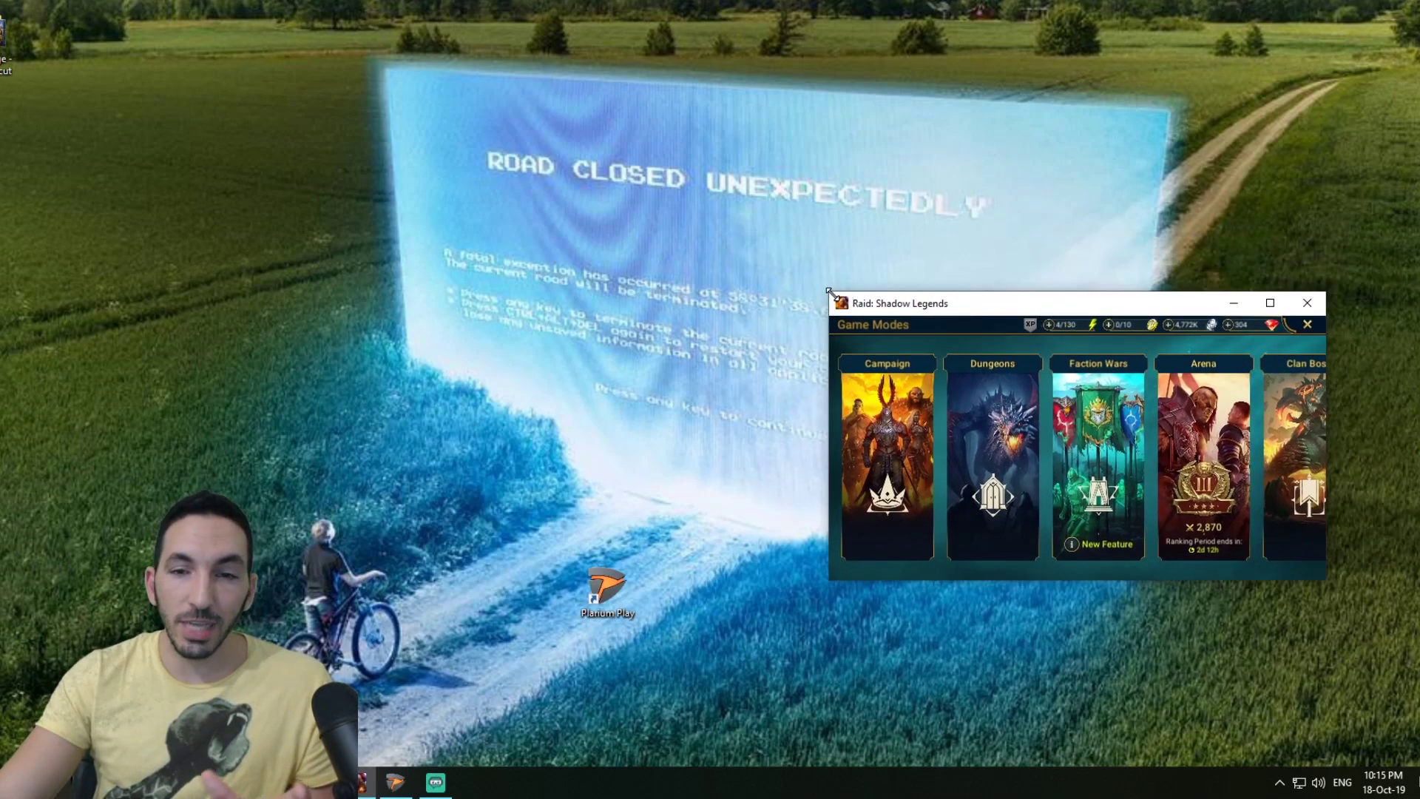
pyautogui.moveTo(828, 291); pyautogui.dragTo(824, 278)
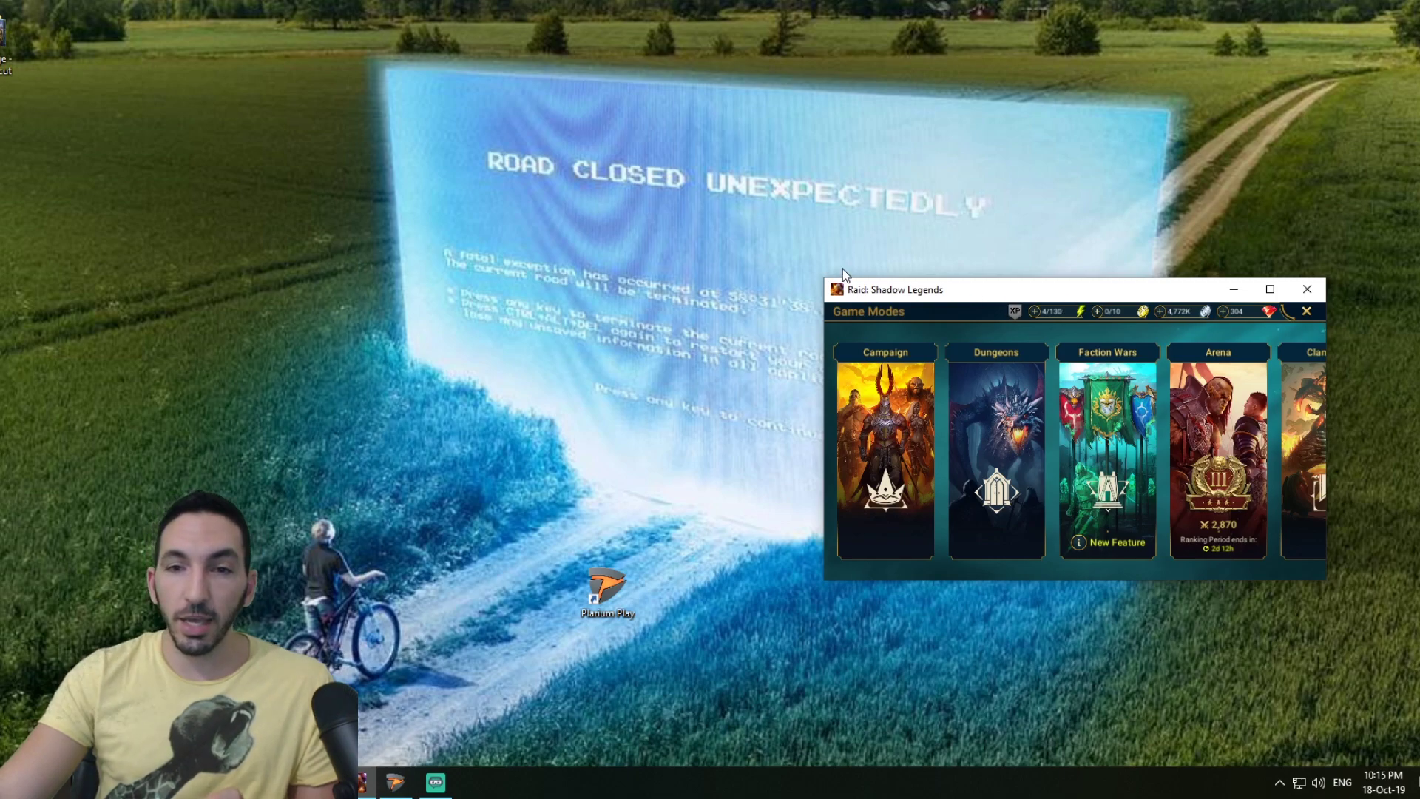
pyautogui.moveTo(820, 279); pyautogui.dragTo(744, 152)
pyautogui.moveTo(911, 164); pyautogui.dragTo(940, 183)
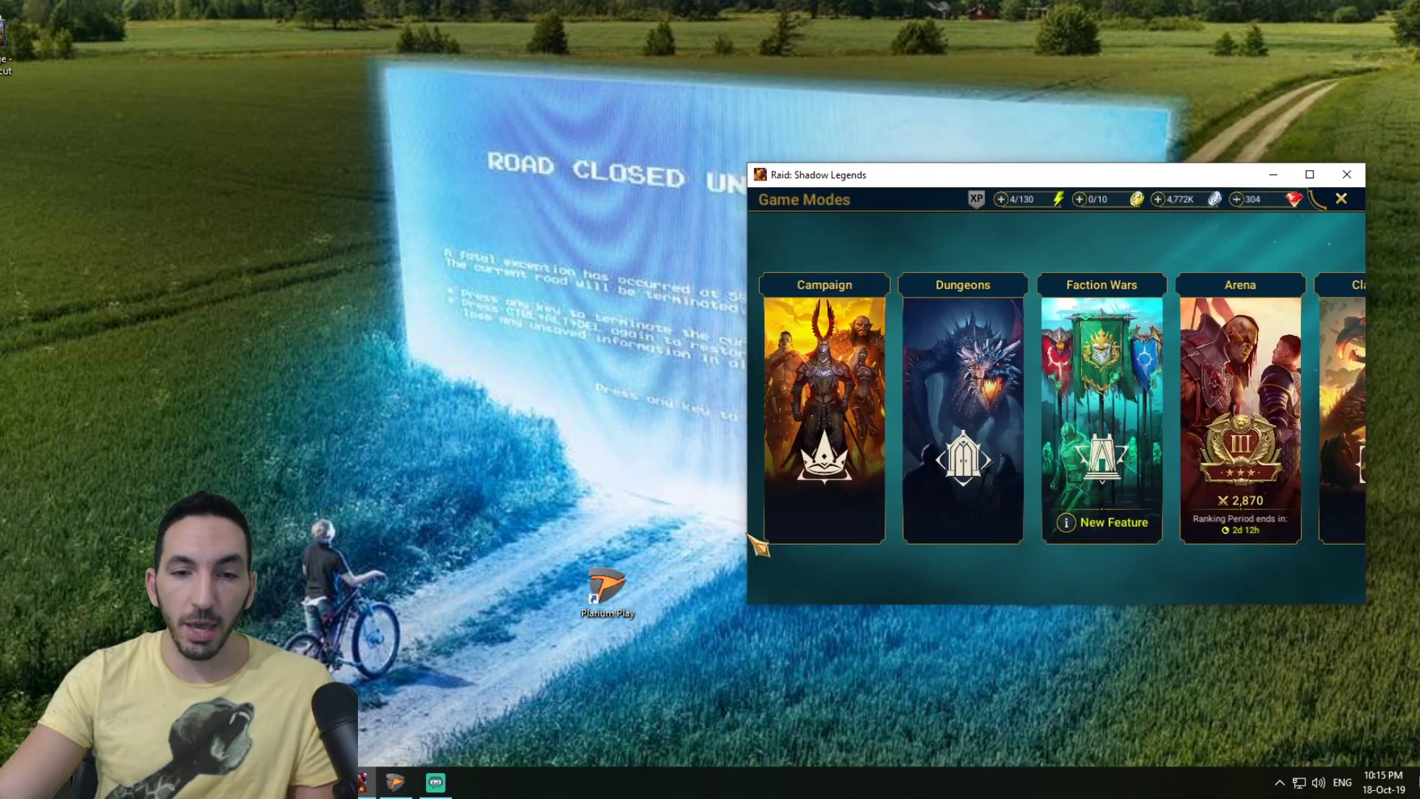
# - Run the Plarium Play desktop shortcut sandboxed in Sandboxie's DefaultBox
pyautogui.click(605, 590)
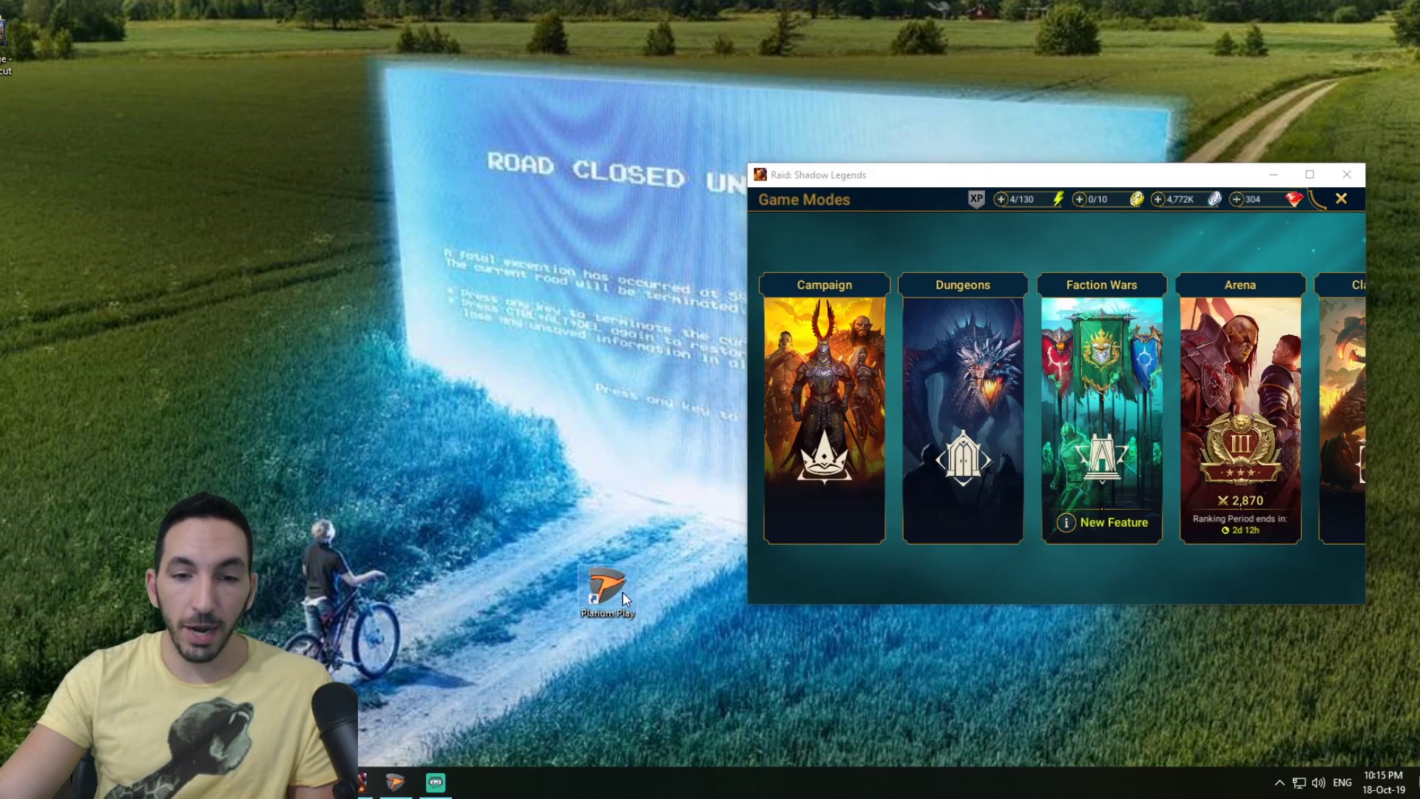
pyautogui.rightClick(624, 596)
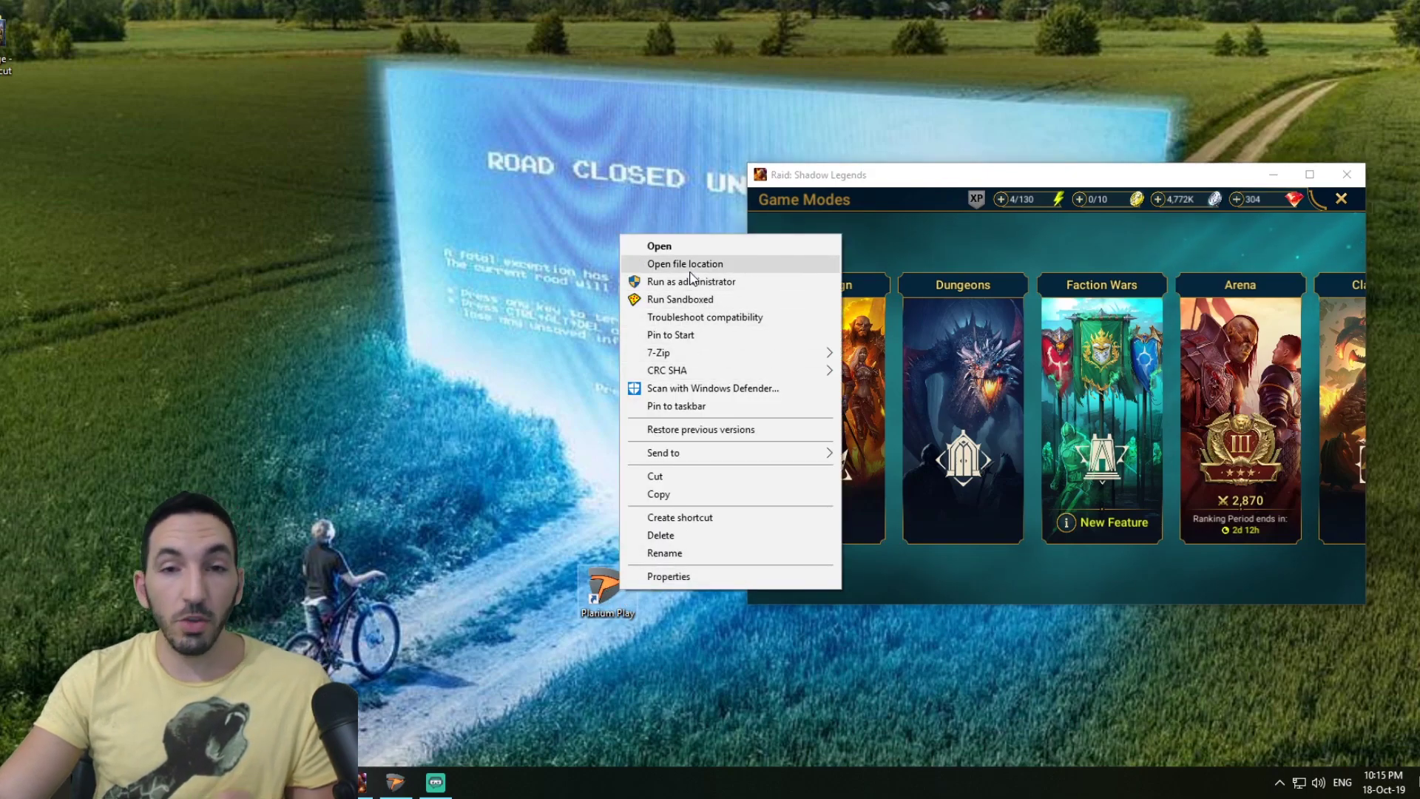
pyautogui.click(724, 299)
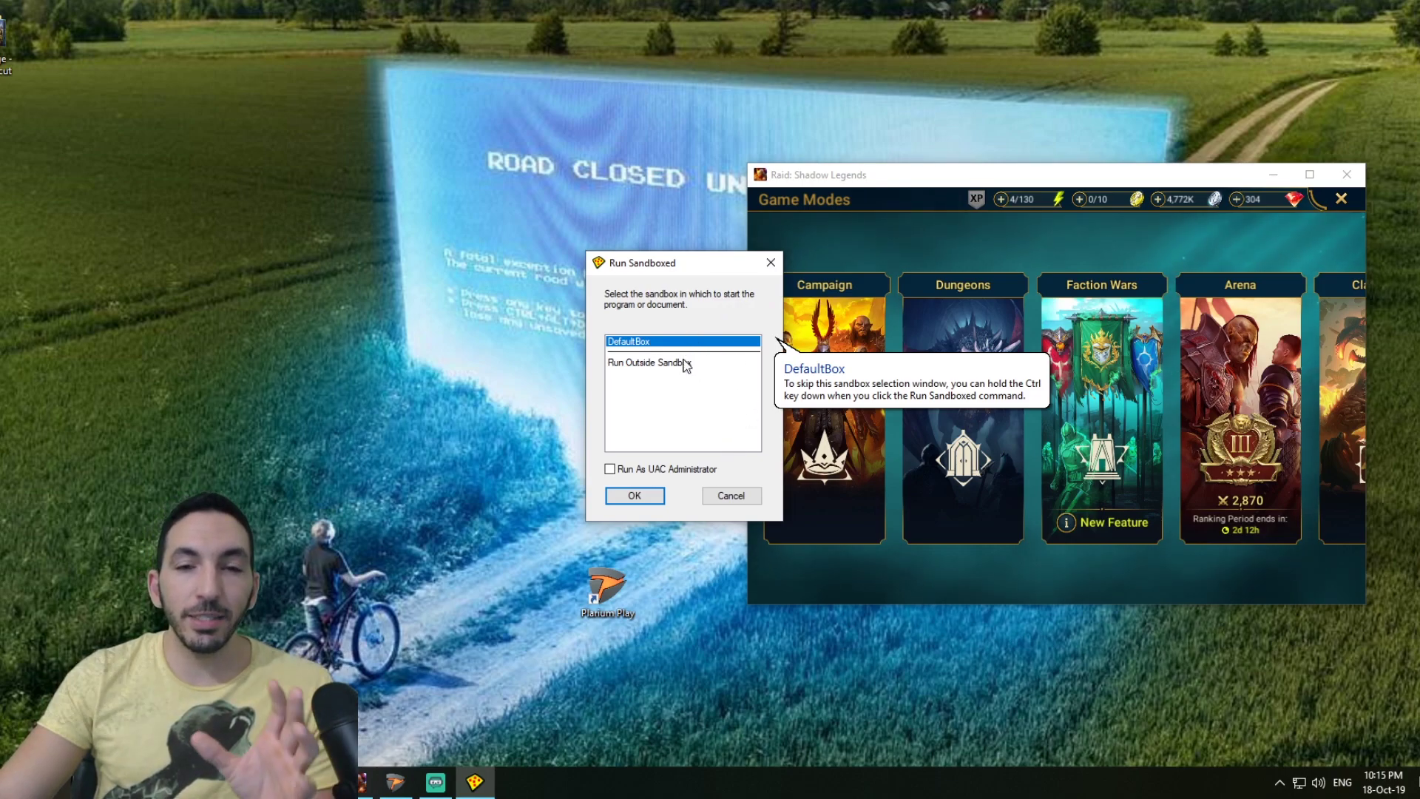
pyautogui.click(658, 499)
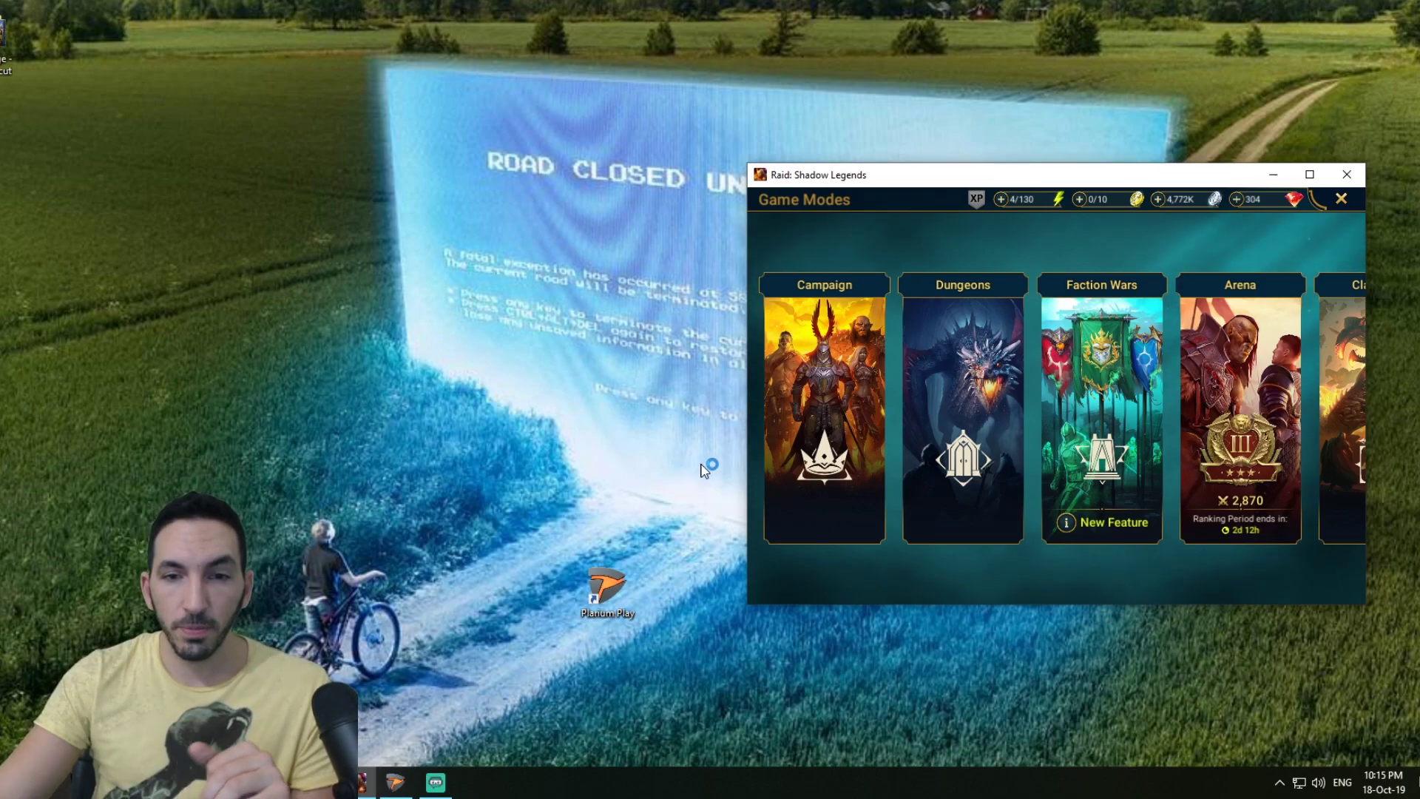
# - Close the main client's Game Modes panel and switch to the sandboxed Plarium Play launcher
pyautogui.moveTo(923, 176)
pyautogui.mouseDown()
pyautogui.moveTo(840, 177)
pyautogui.moveTo(926, 202)
pyautogui.mouseUp()
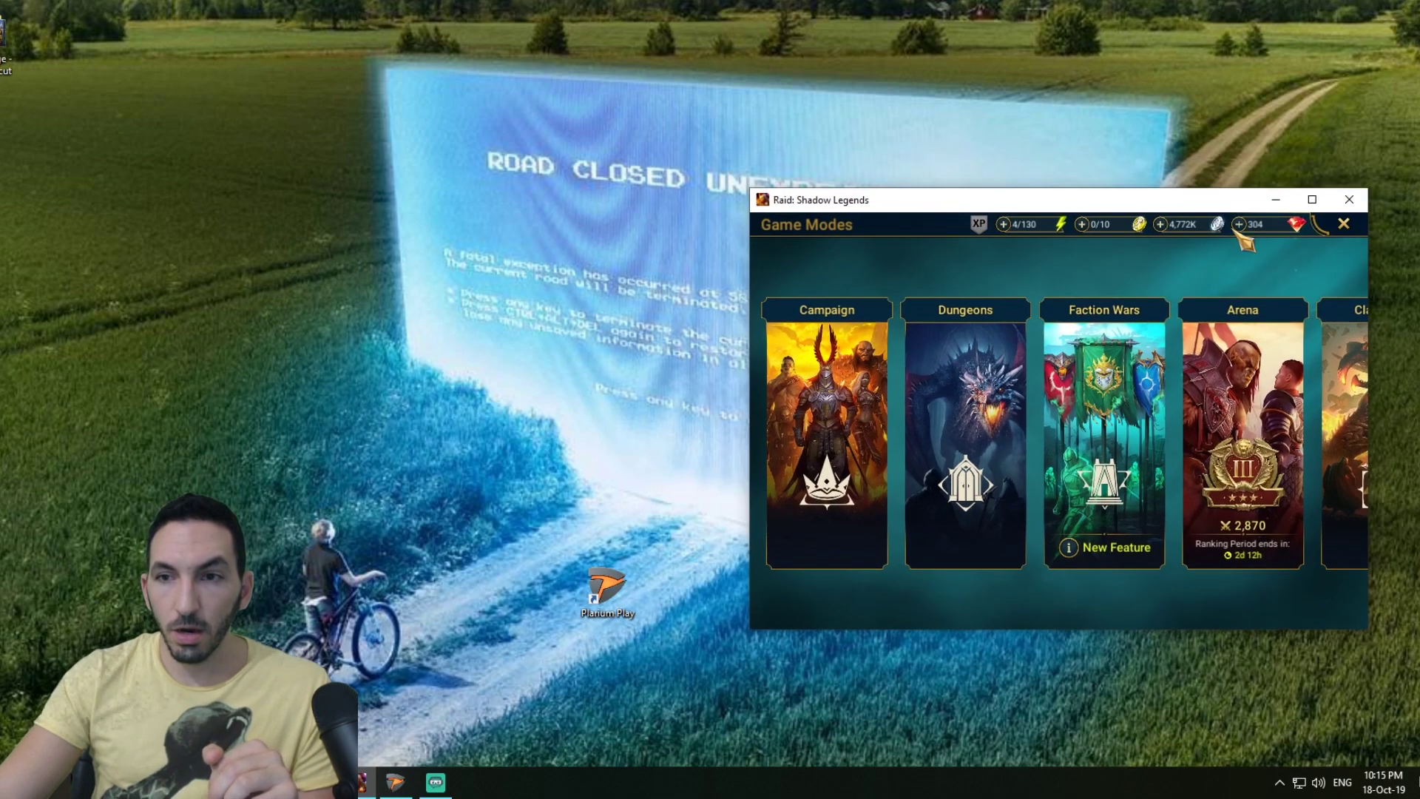
pyautogui.click(1341, 226)
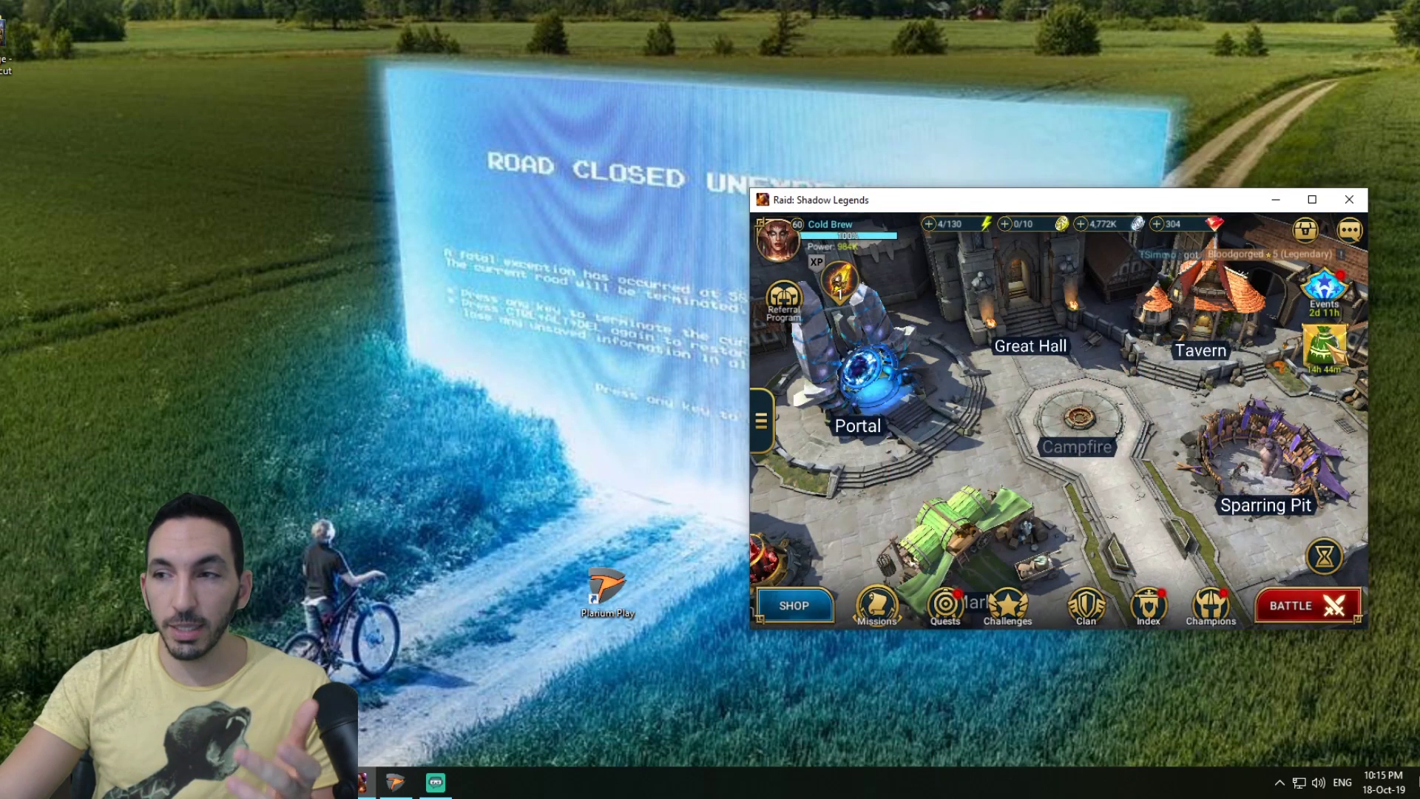
pyautogui.click(396, 782)
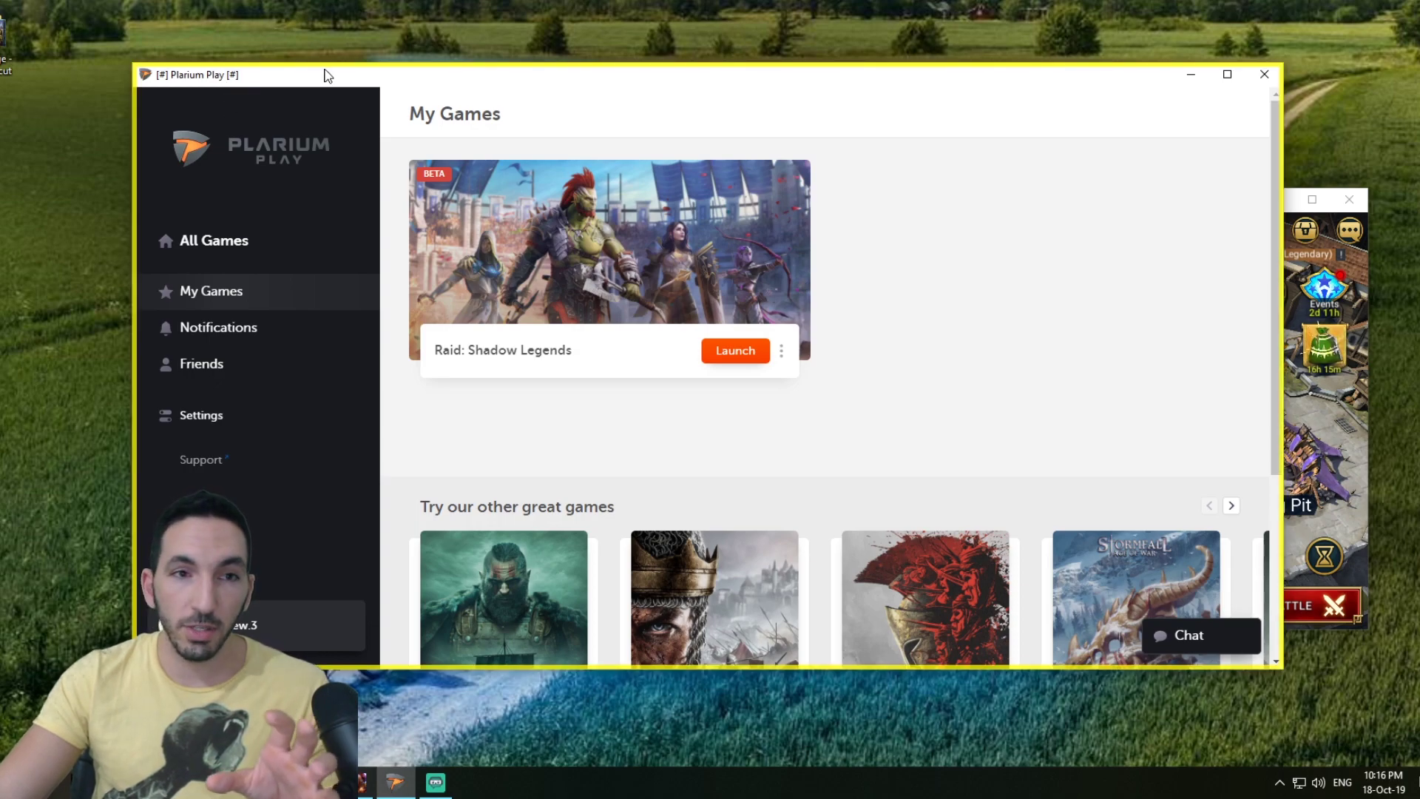
# - Launch Raid: Shadow Legends from the sandboxed Plarium Play launcher, then minimize both launcher windows
pyautogui.moveTo(323, 71); pyautogui.dragTo(498, 146)
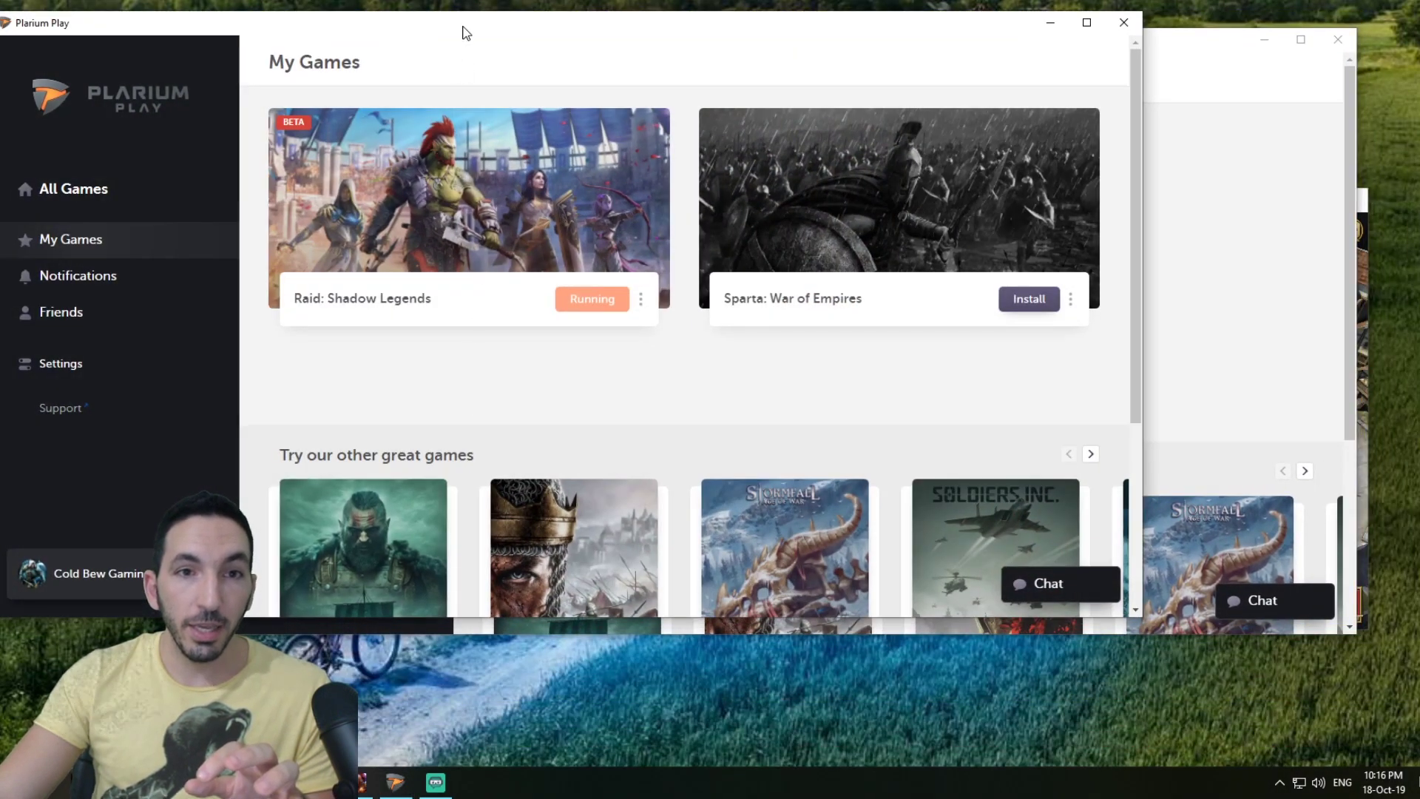
pyautogui.moveTo(463, 32); pyautogui.dragTo(625, 315)
pyautogui.click(553, 41)
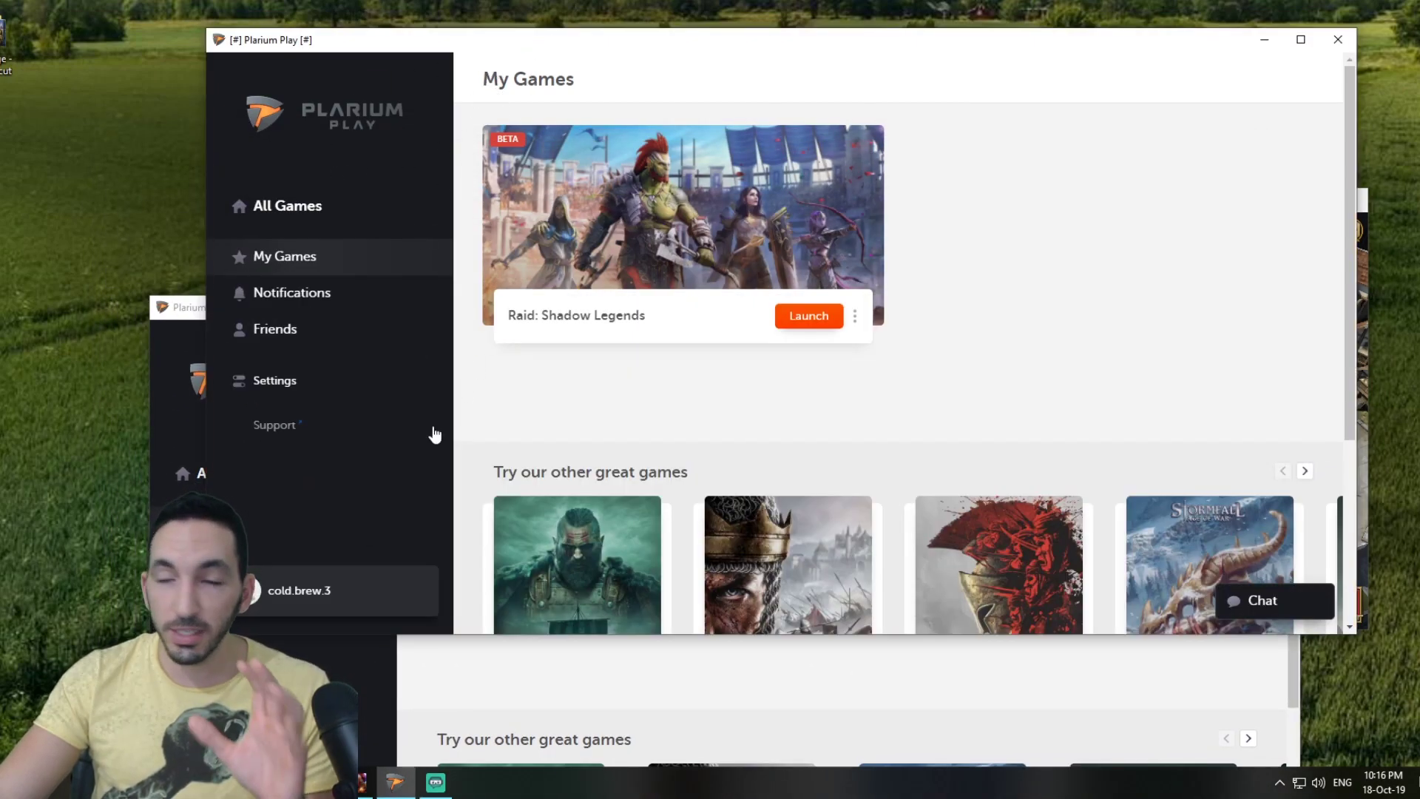
pyautogui.click(814, 315)
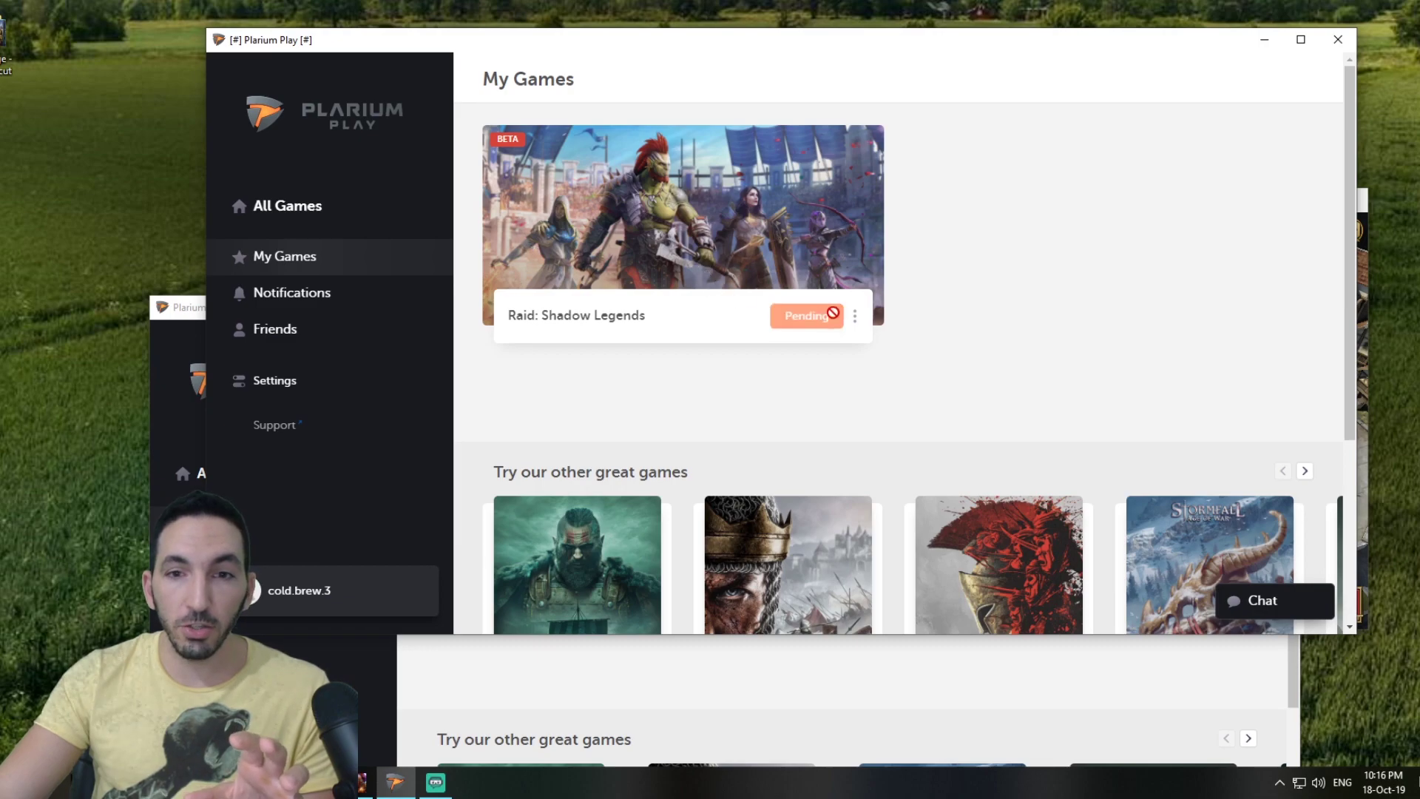
pyautogui.click(1265, 39)
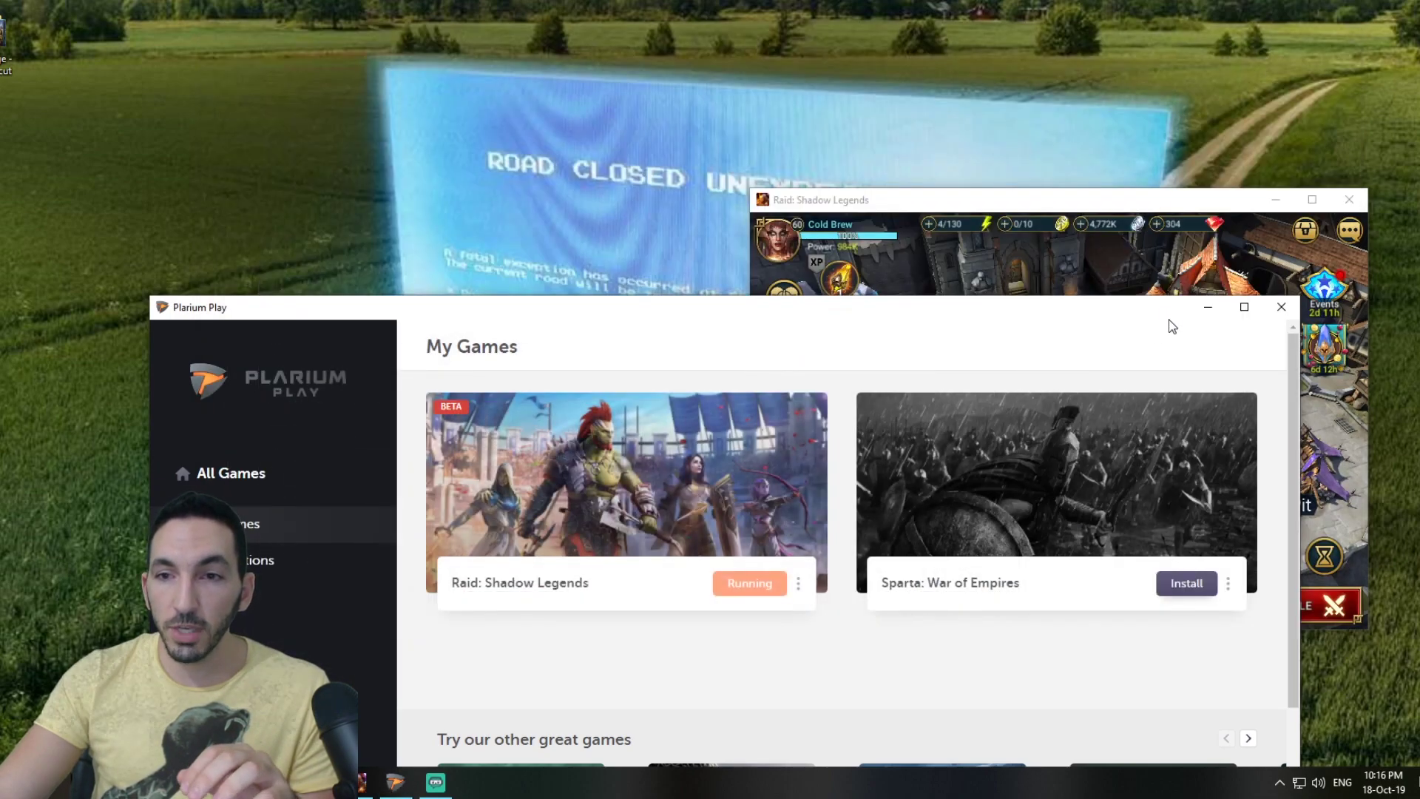
pyautogui.click(1207, 306)
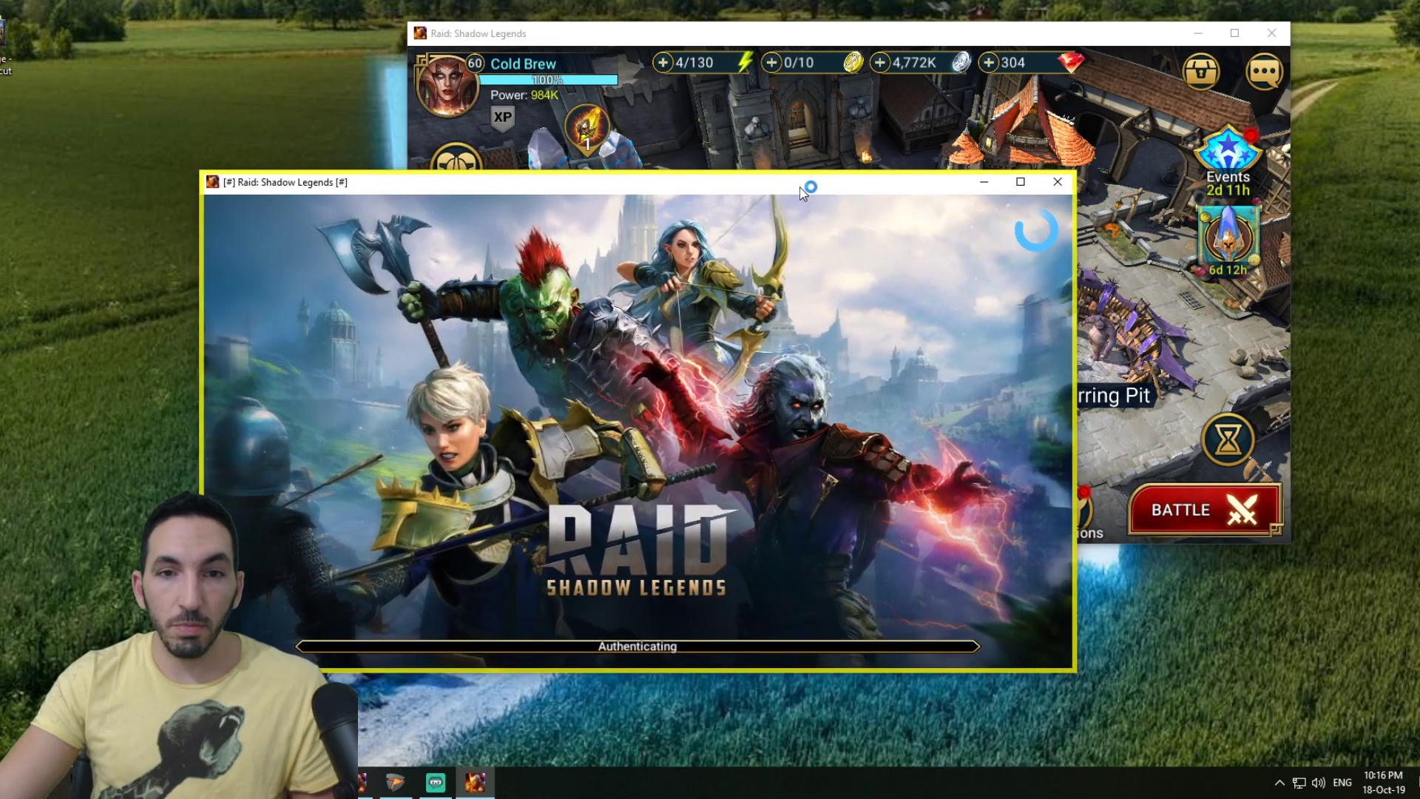
# - Shrink the main Raid window to the top right and focus the loading alt client
pyautogui.moveTo(808, 201); pyautogui.dragTo(920, 165)
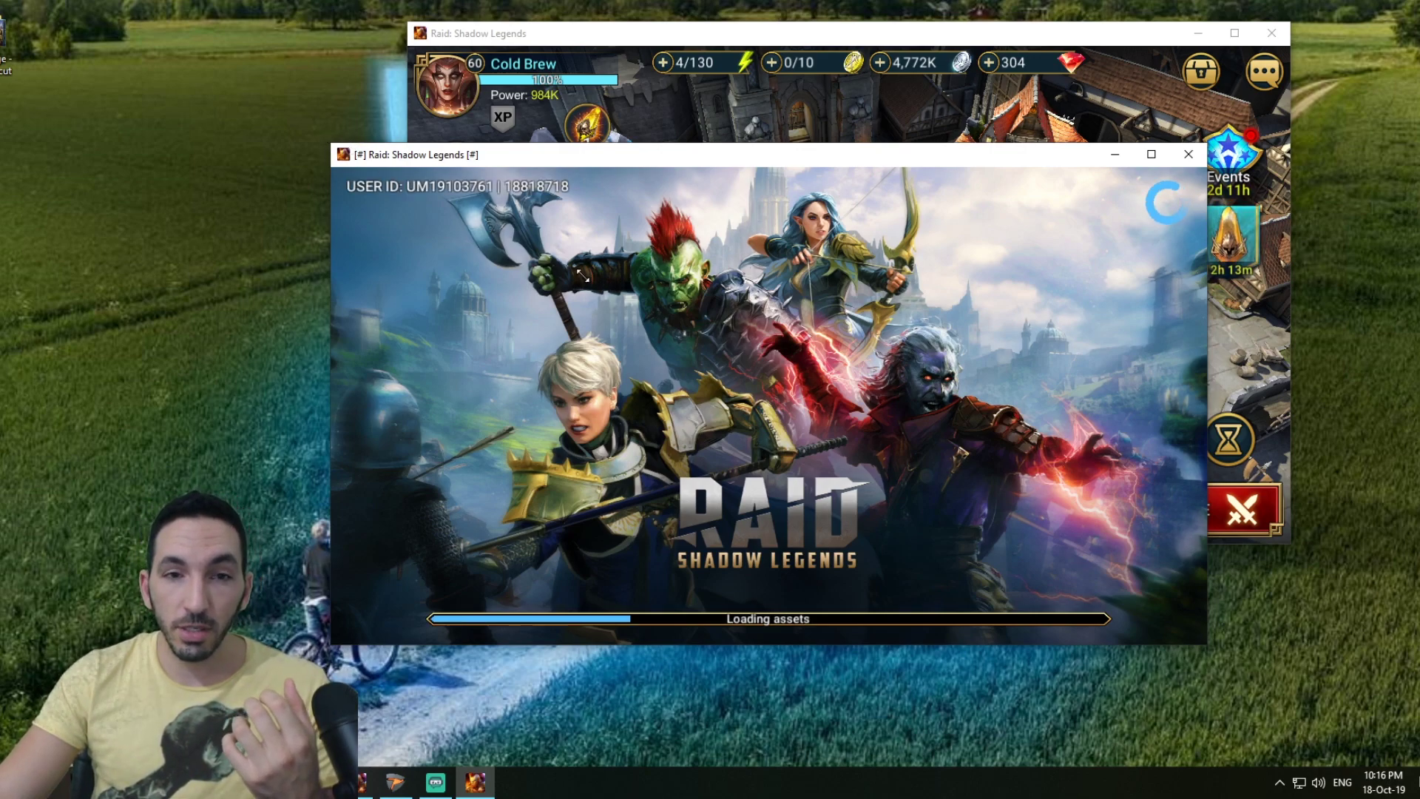
pyautogui.moveTo(408, 22); pyautogui.dragTo(776, 222)
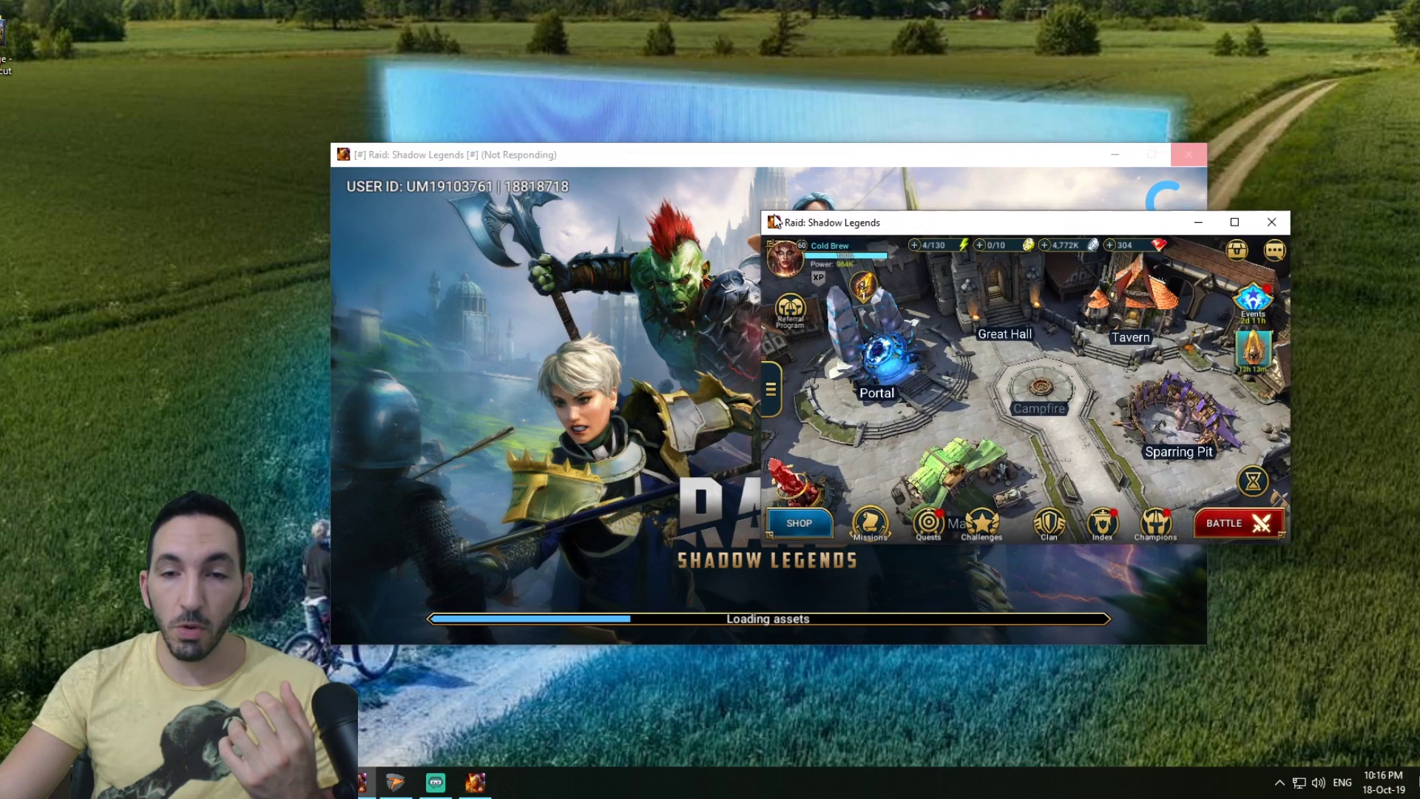
pyautogui.moveTo(1004, 231); pyautogui.dragTo(1137, 3)
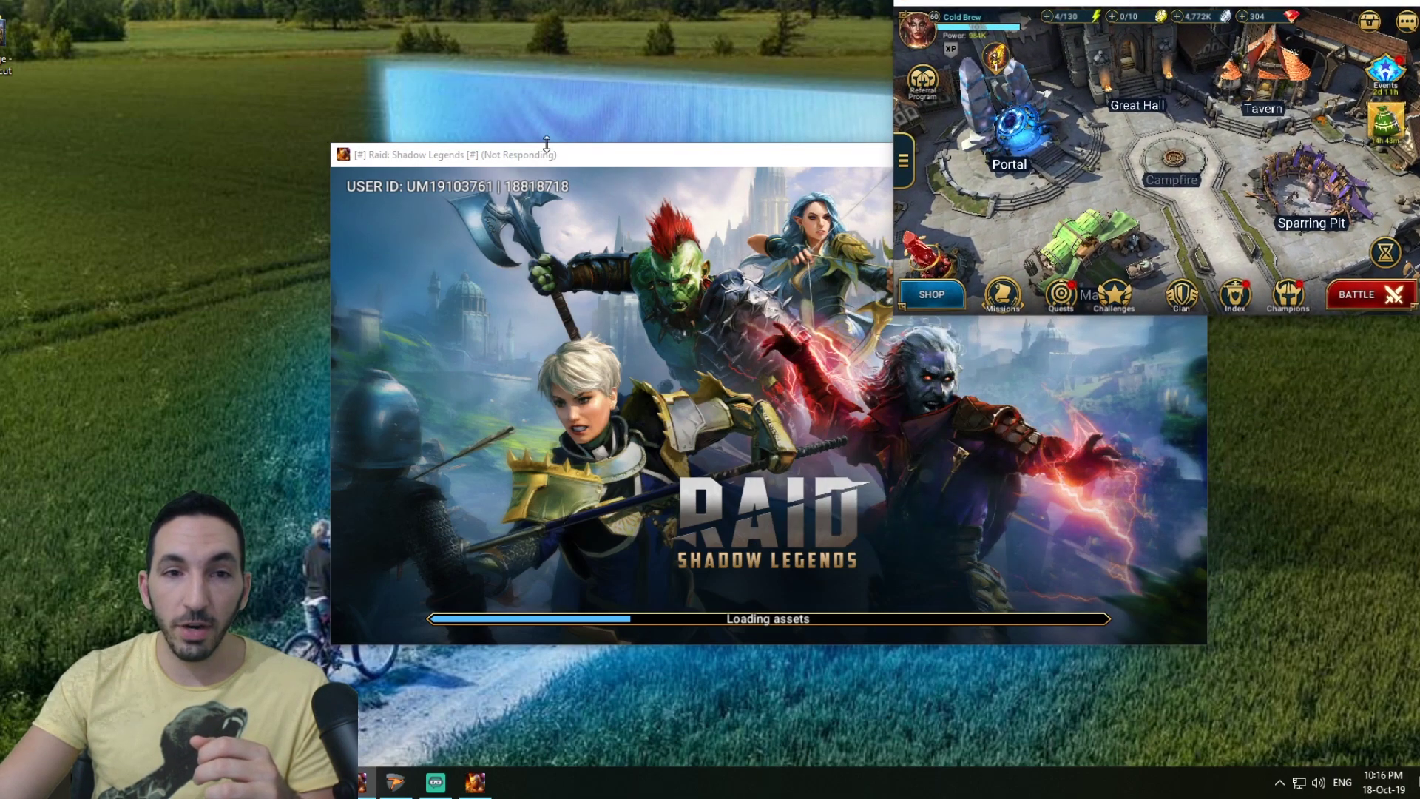
pyautogui.moveTo(560, 163); pyautogui.dragTo(759, 238)
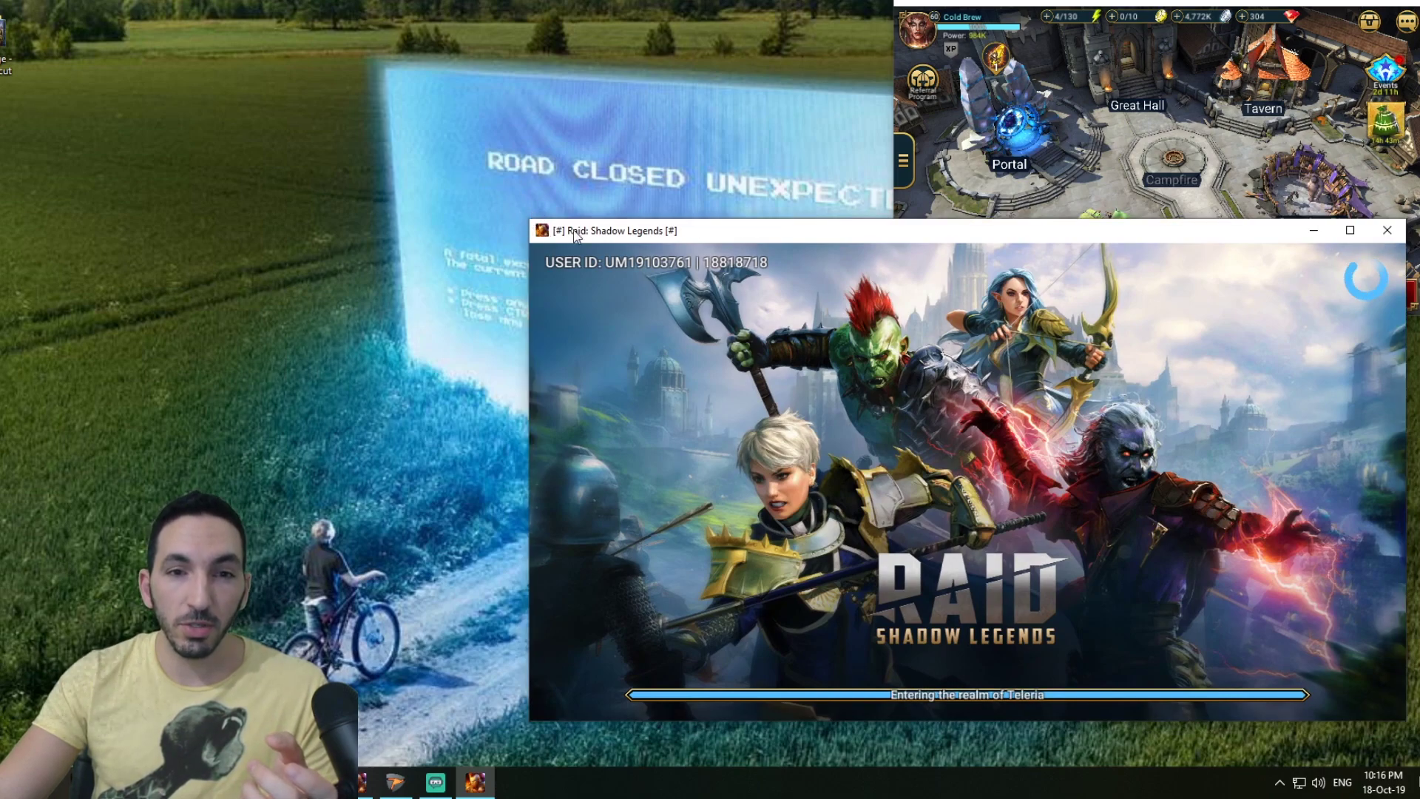
pyautogui.click(653, 235)
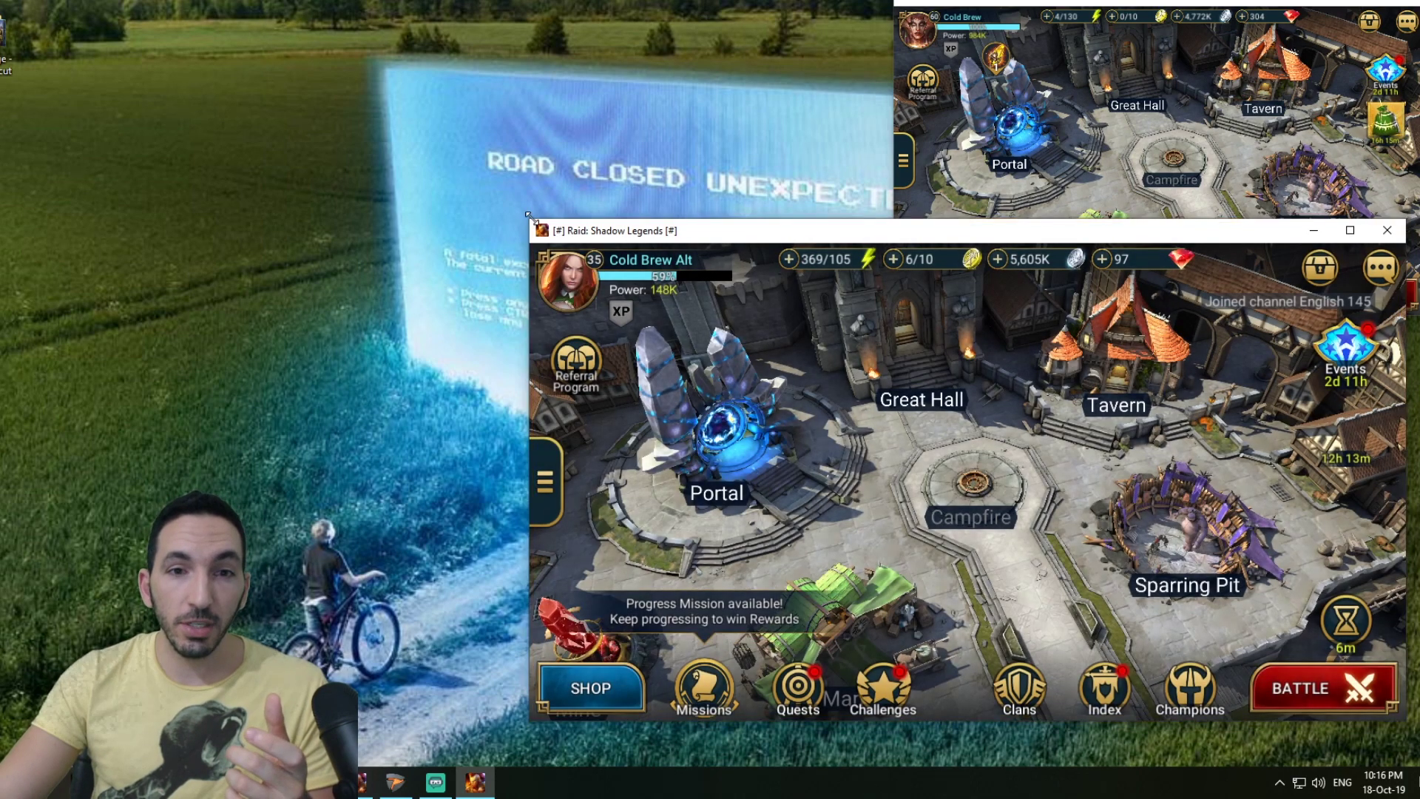
# - Shrink the alt window, dismiss the Great Deal Mix Pack and Sacred Daily Pack offers, and arrange both windows
pyautogui.moveTo(537, 224); pyautogui.dragTo(900, 342)
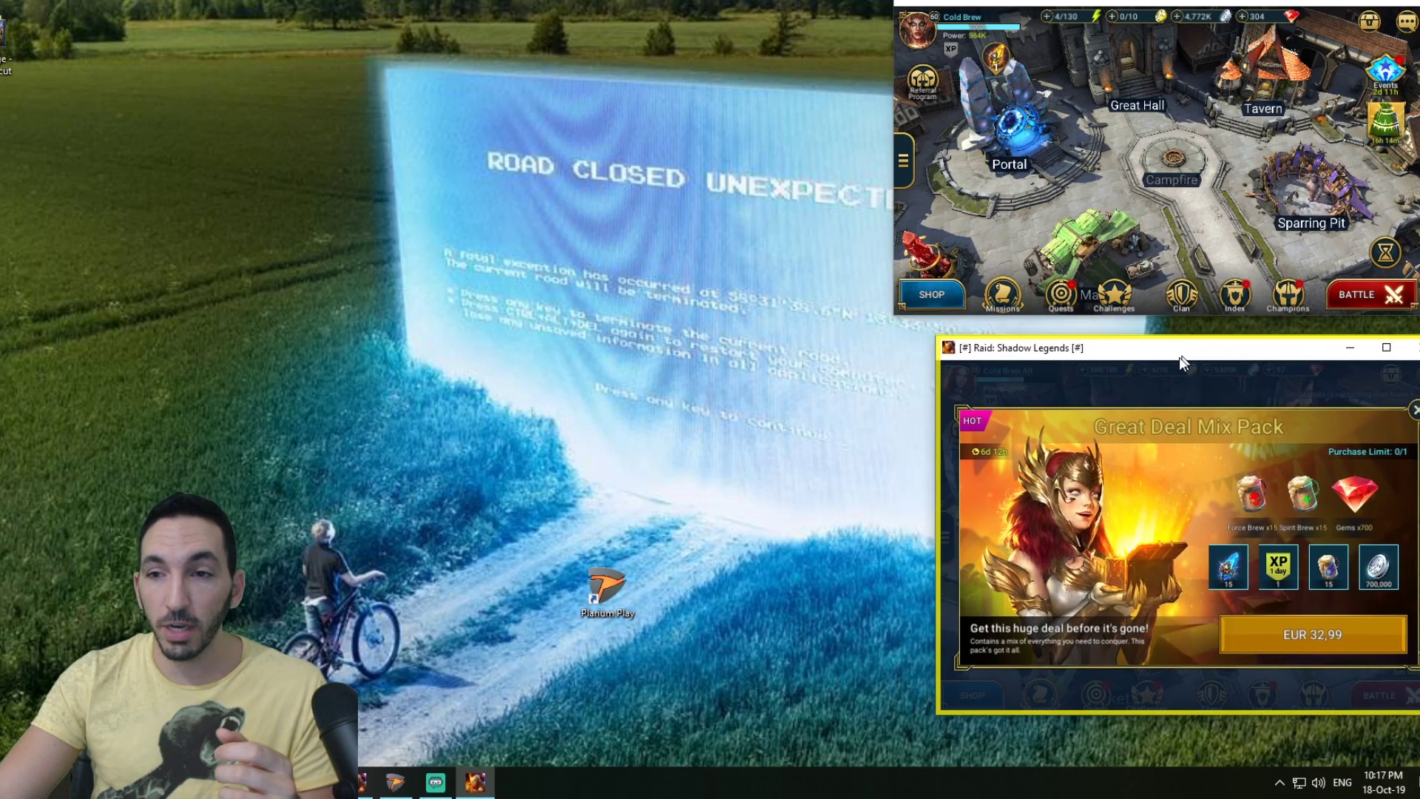
pyautogui.moveTo(1180, 361); pyautogui.dragTo(1128, 348)
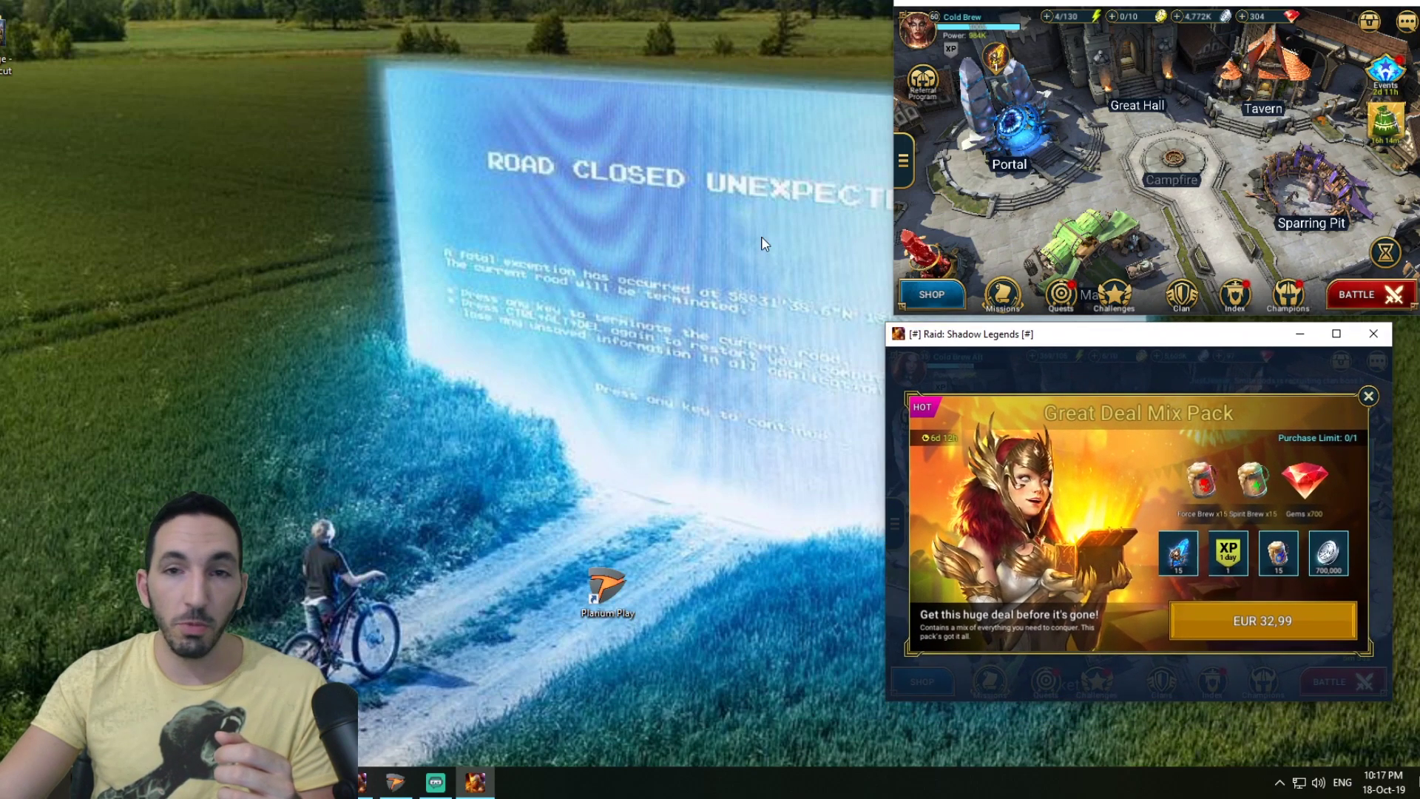
pyautogui.click(1368, 396)
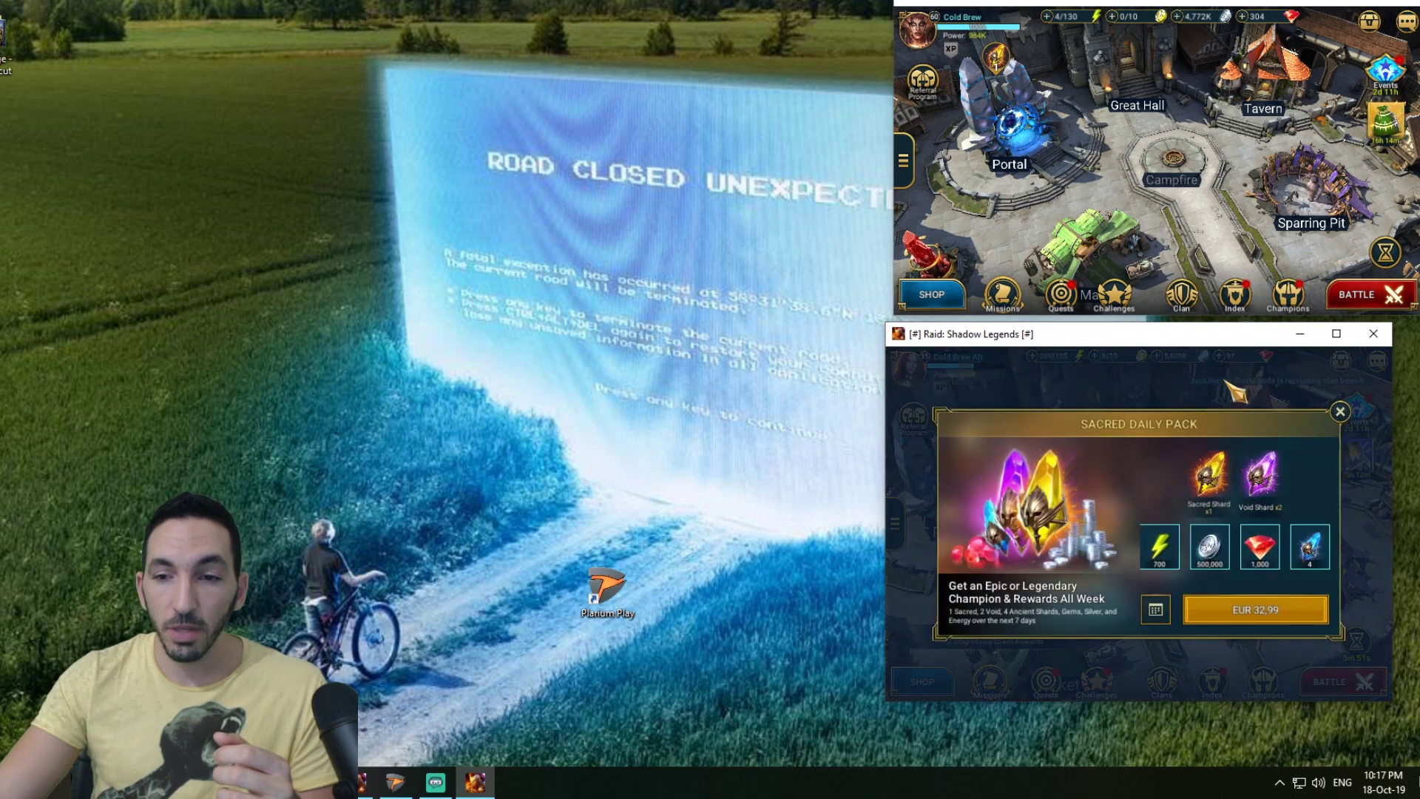
pyautogui.click(1339, 411)
pyautogui.moveTo(1109, 334); pyautogui.dragTo(529, 236)
pyautogui.moveTo(1067, 2); pyautogui.dragTo(1068, 180)
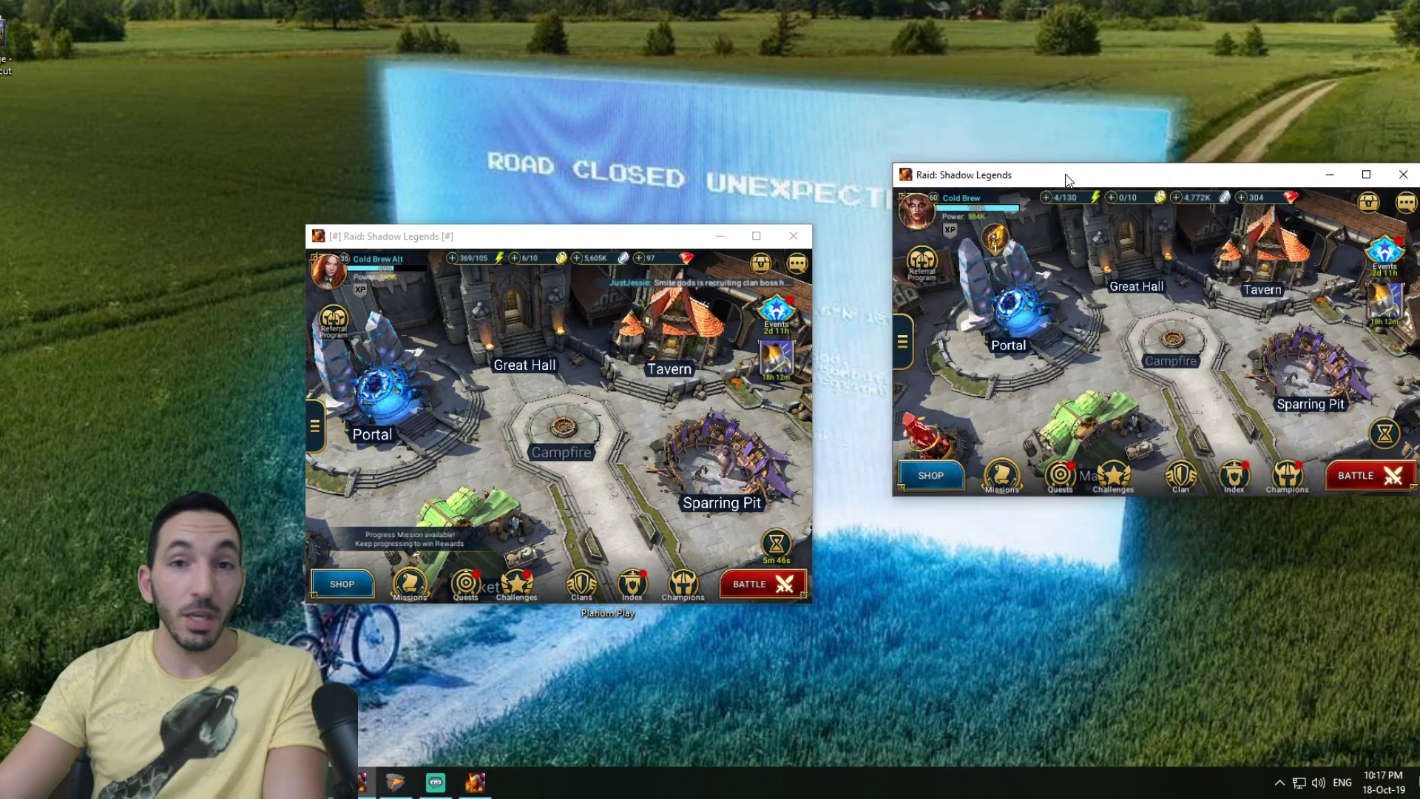